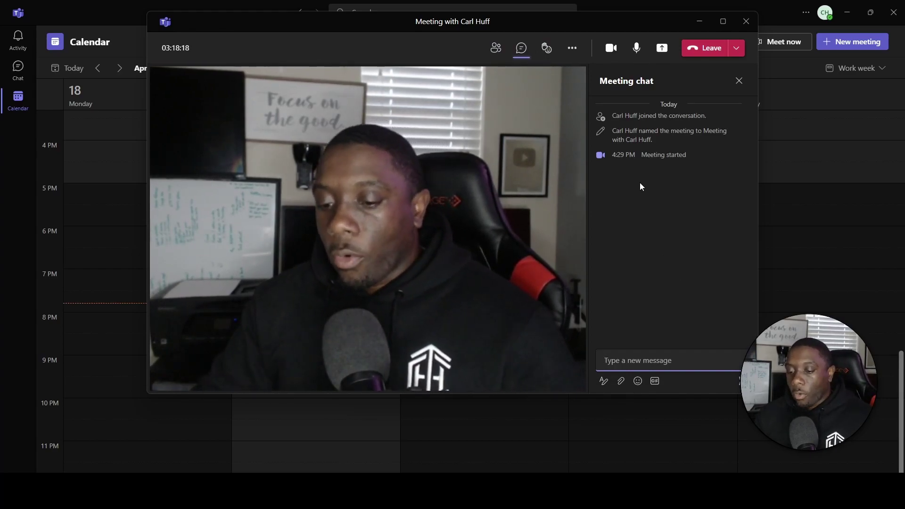
Send the message 'Hello' in the meeting chat.
type("Hello")
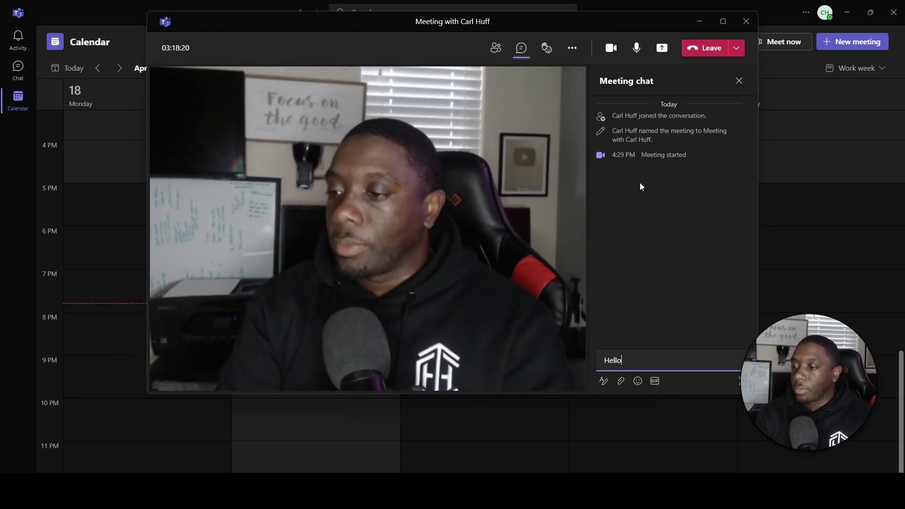
key("Return")
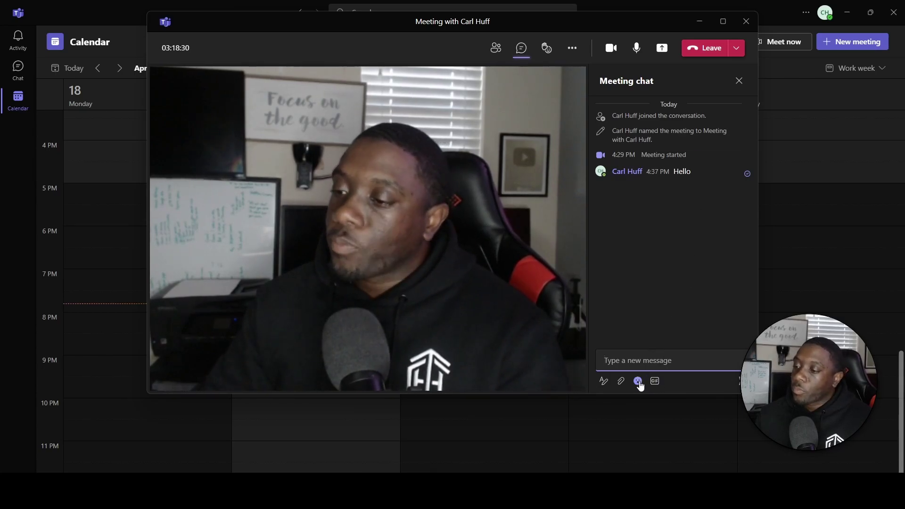
Accept GIPHY's terms and add the Happy Birthday GIF to the chat message.
left_click(654, 381)
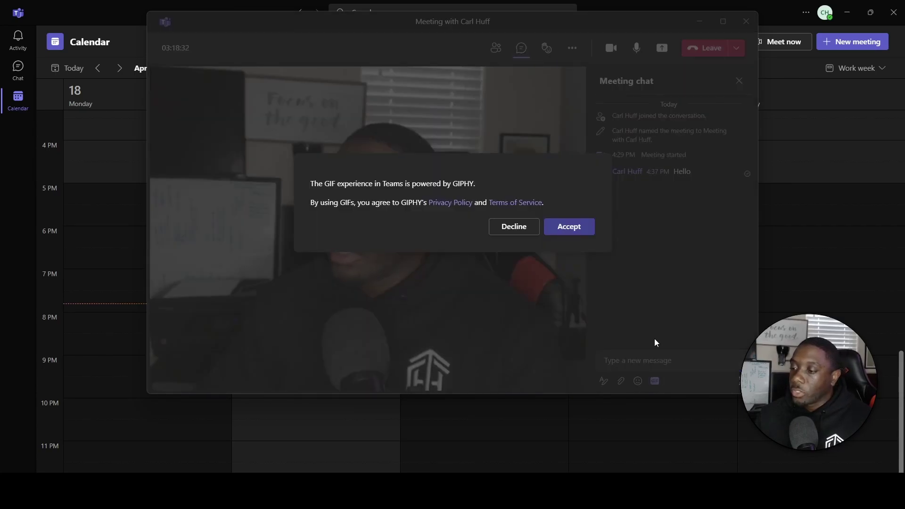
left_click(571, 233)
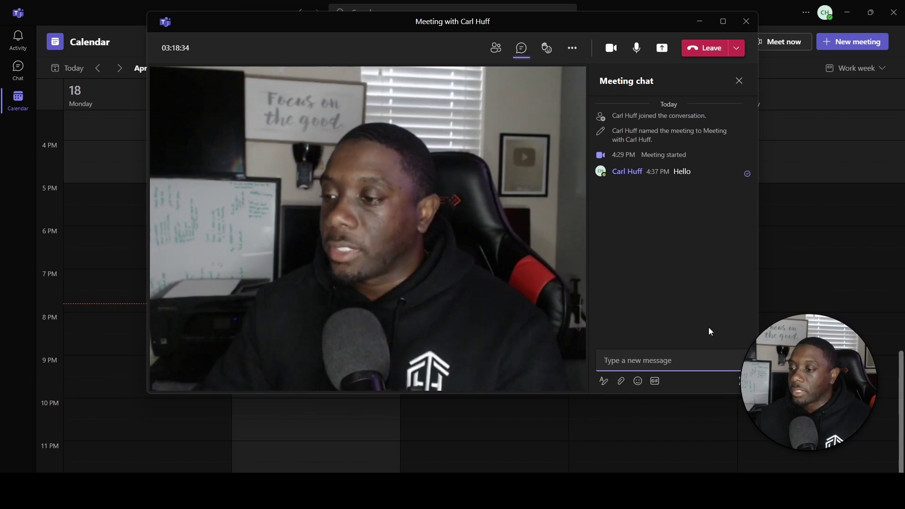
left_click(655, 383)
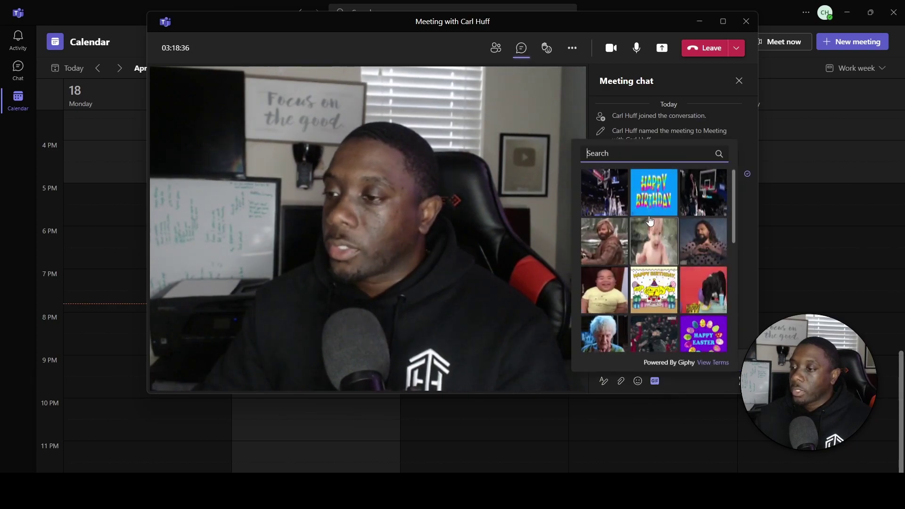
left_click(662, 196)
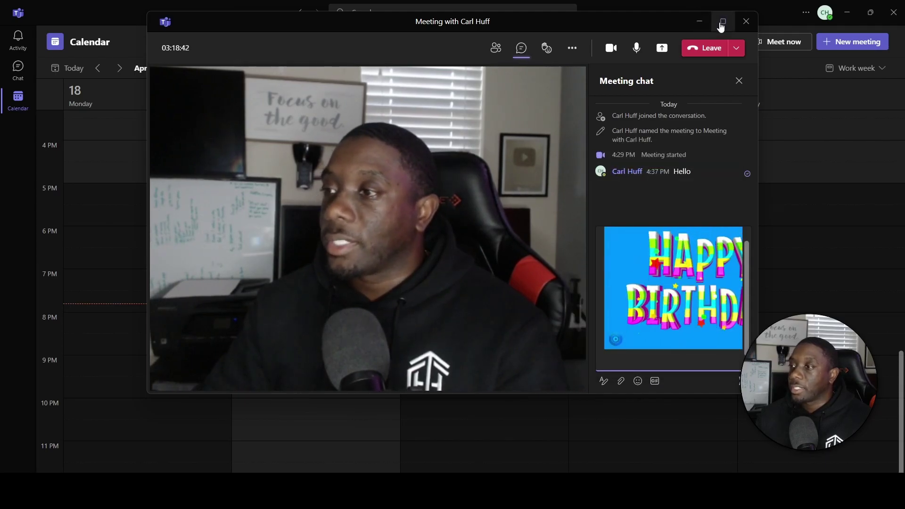
Send the laughing-man GIF to the meeting chat.
left_click(654, 381)
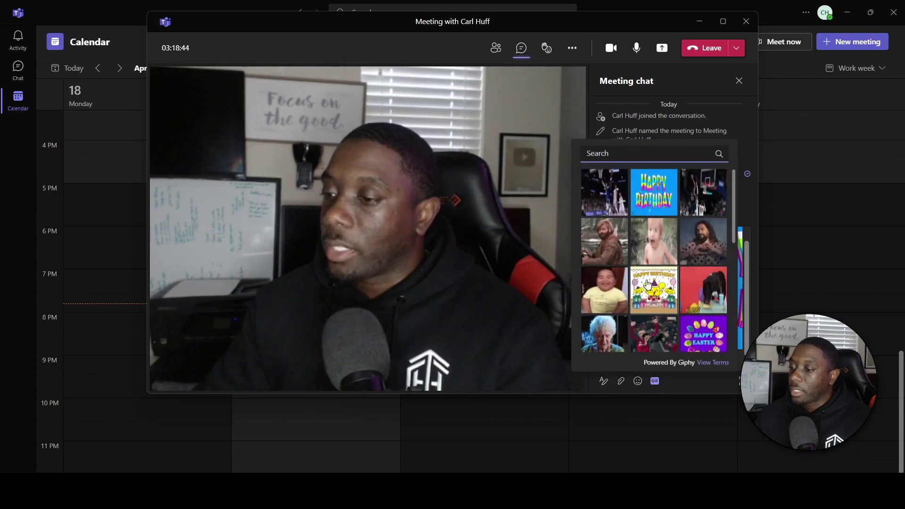
scroll(659, 287, "down", 2)
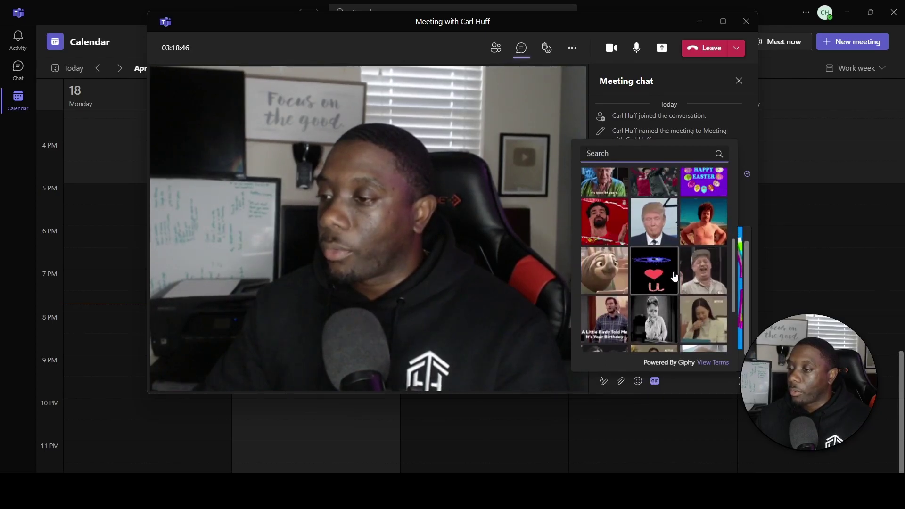
left_click(706, 275)
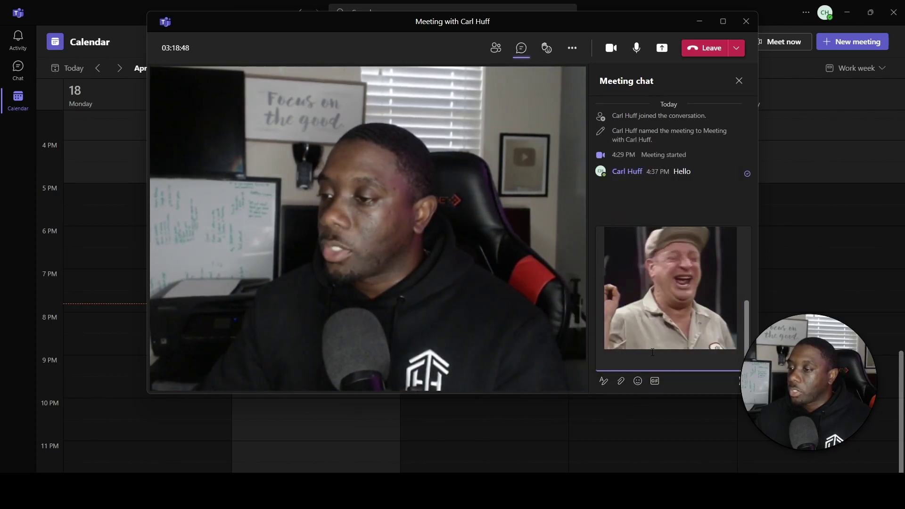
key("Return")
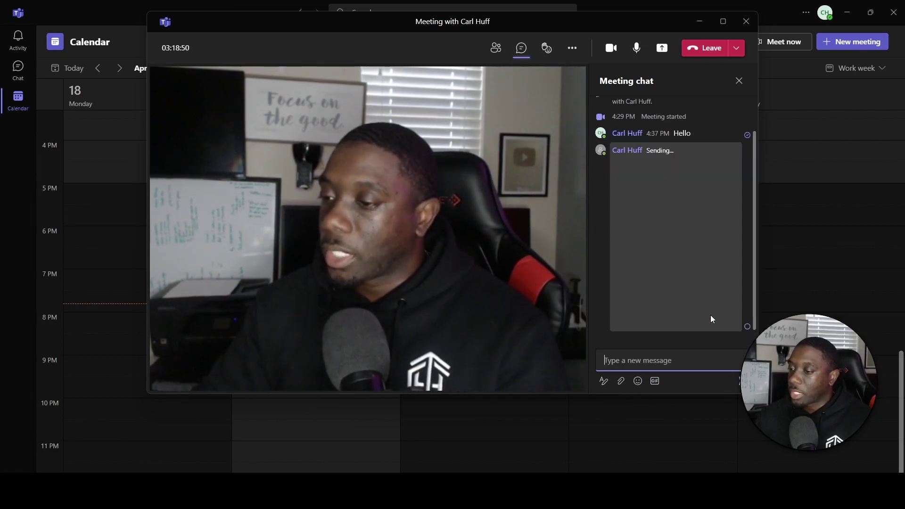
Search GIFs for 'hello' and send the waving Jerry GIF.
left_click(655, 380)
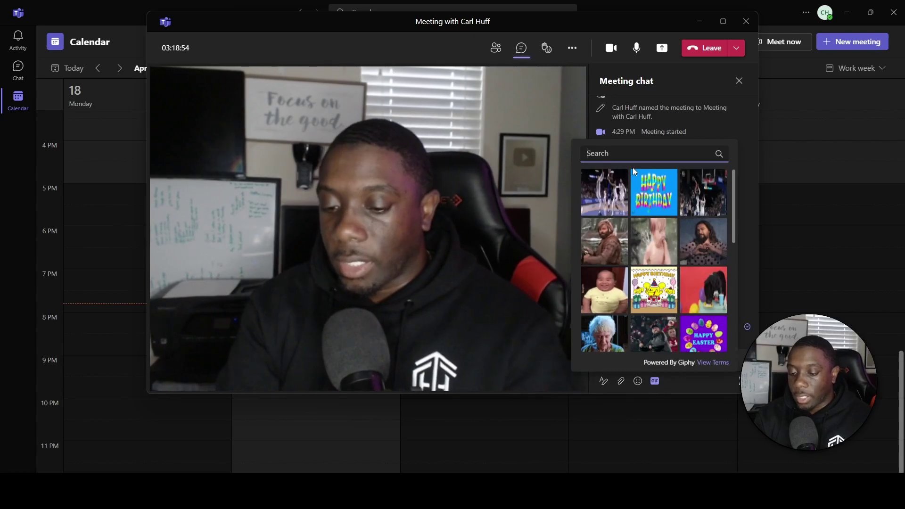
type("hello")
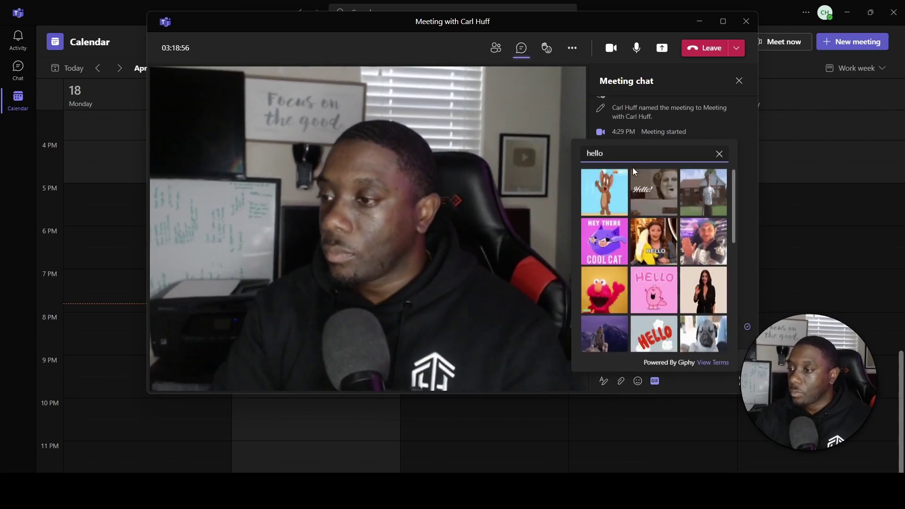
left_click(608, 188)
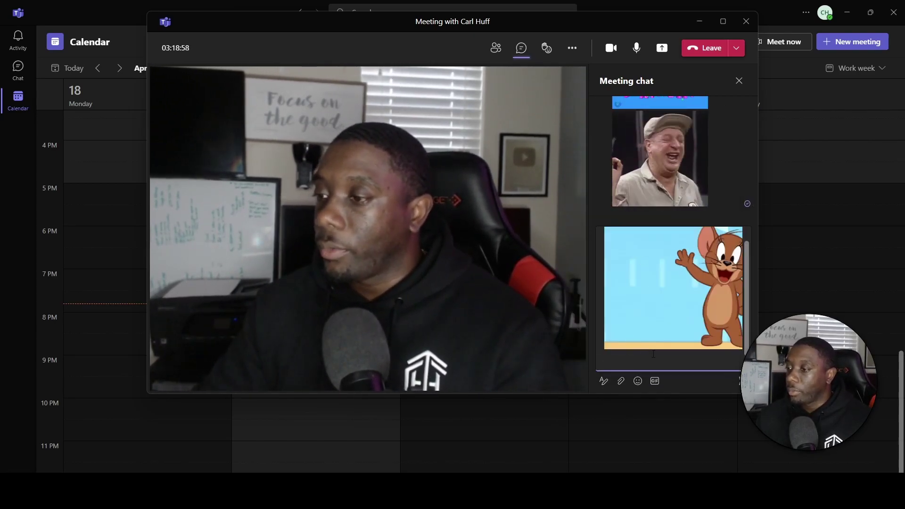
left_click(739, 381)
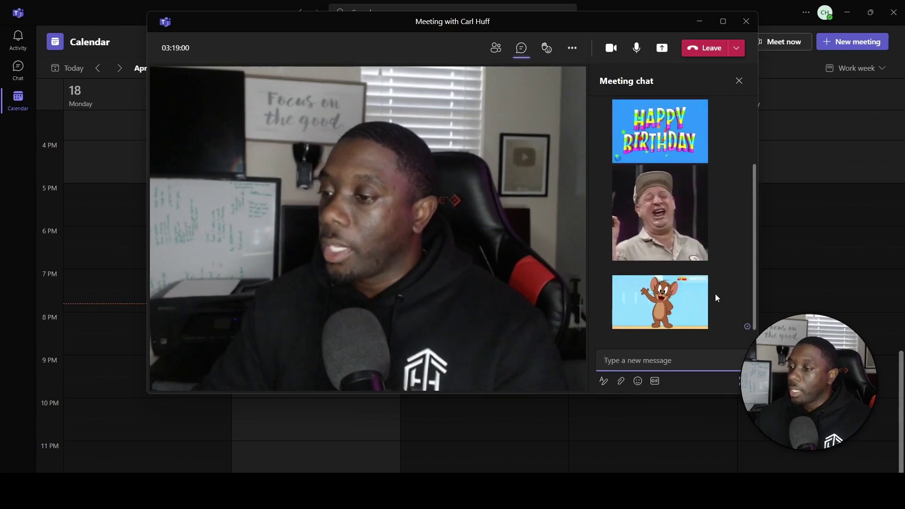
scroll(725, 299, "up", 2)
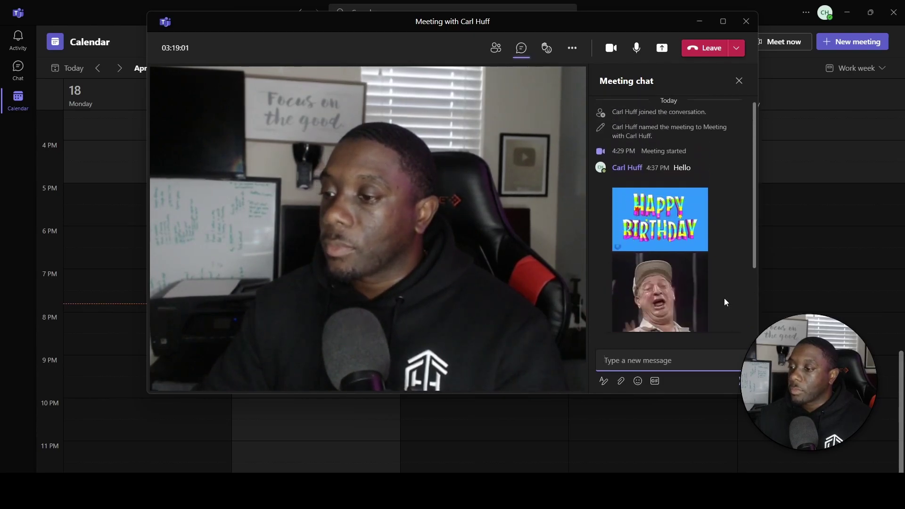
Pick the grinning-sweat emoji from the Smilies emoji grid and send it.
left_click(637, 384)
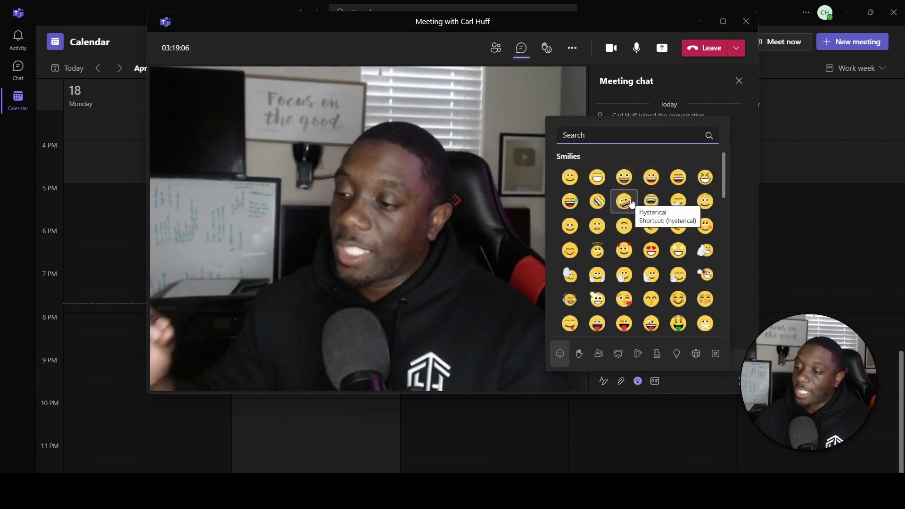
scroll(631, 202, "down", 4)
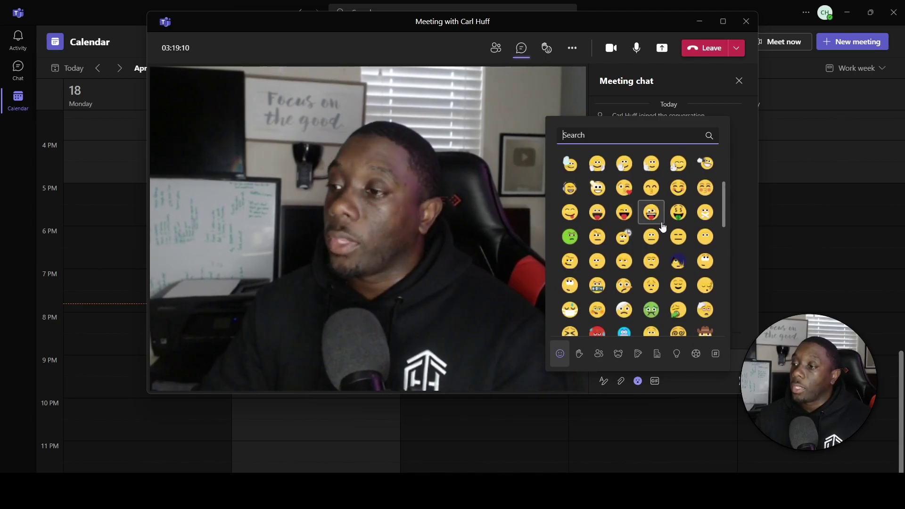
scroll(662, 226, "down", 2)
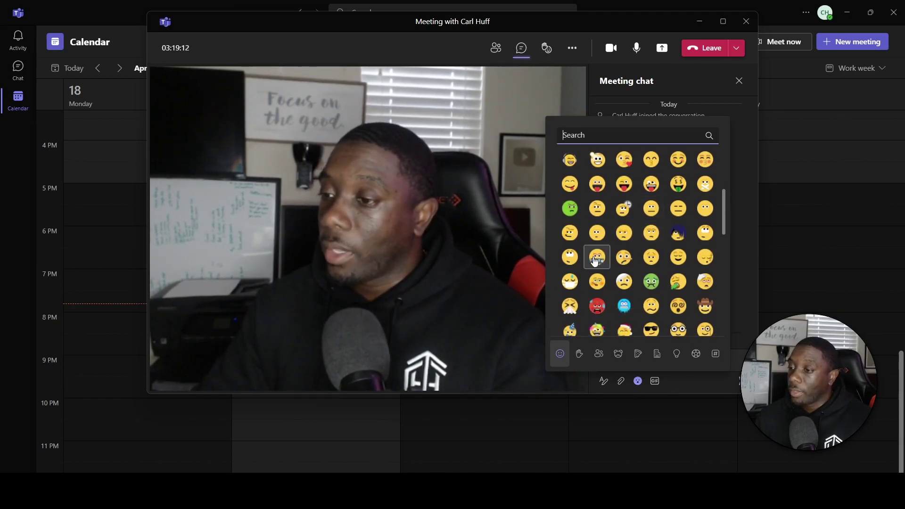
scroll(636, 261, "down", 5)
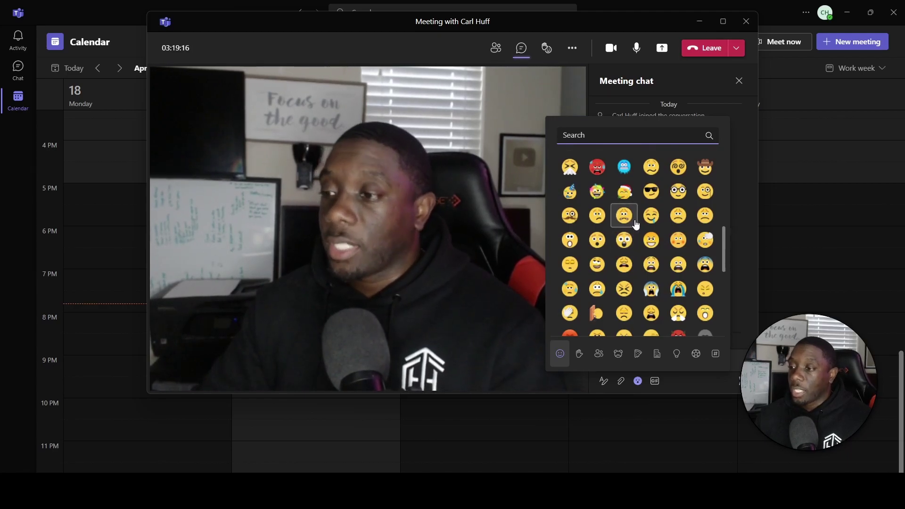
scroll(671, 243, "down", 5)
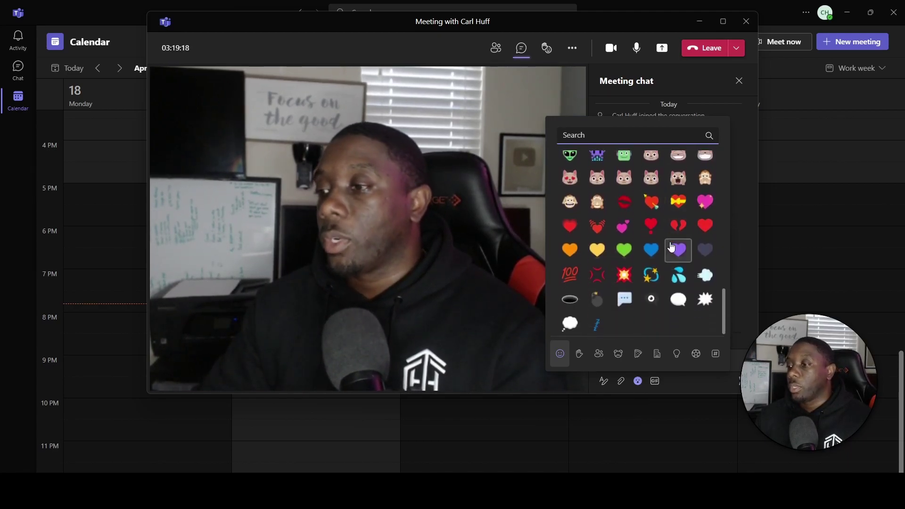
scroll(618, 264, "up", 5)
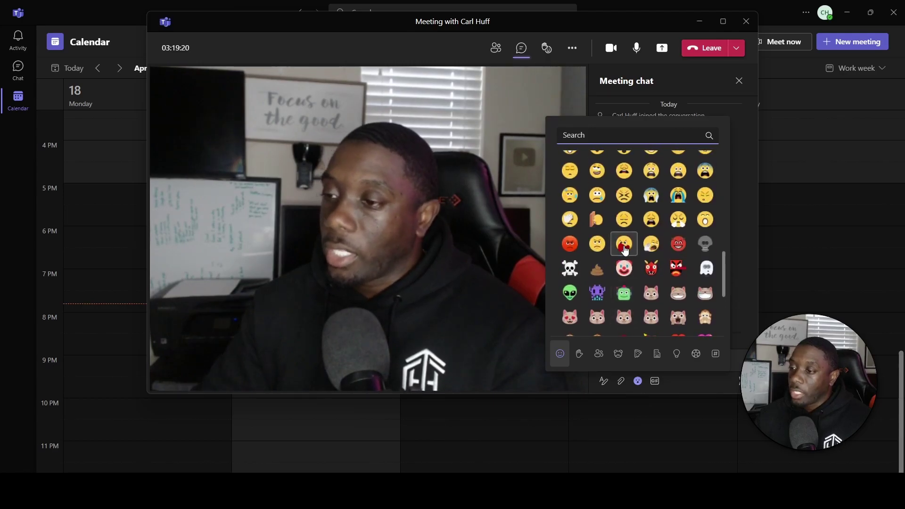
scroll(621, 257, "up", 3)
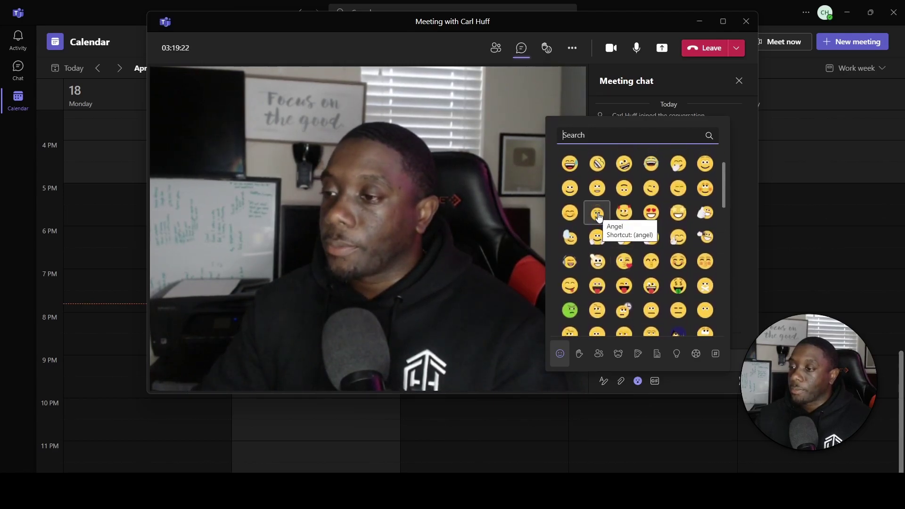
left_click(570, 163)
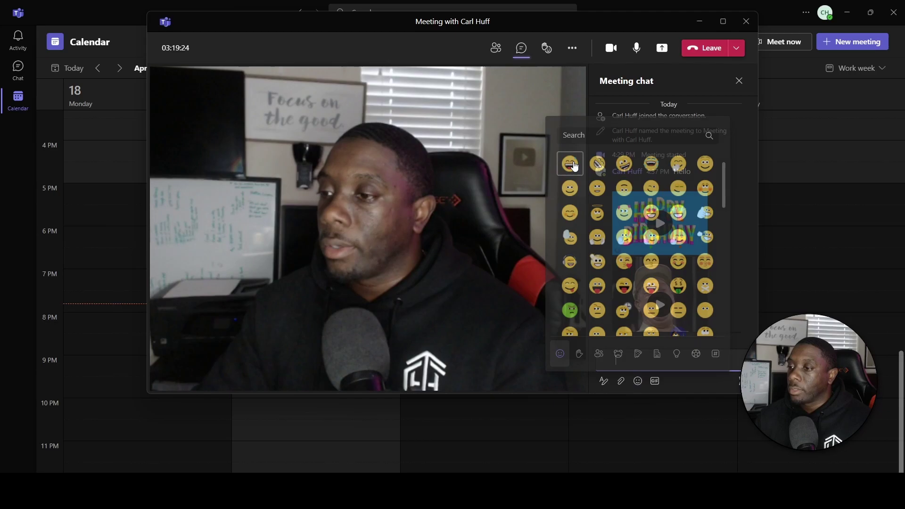
key("Return")
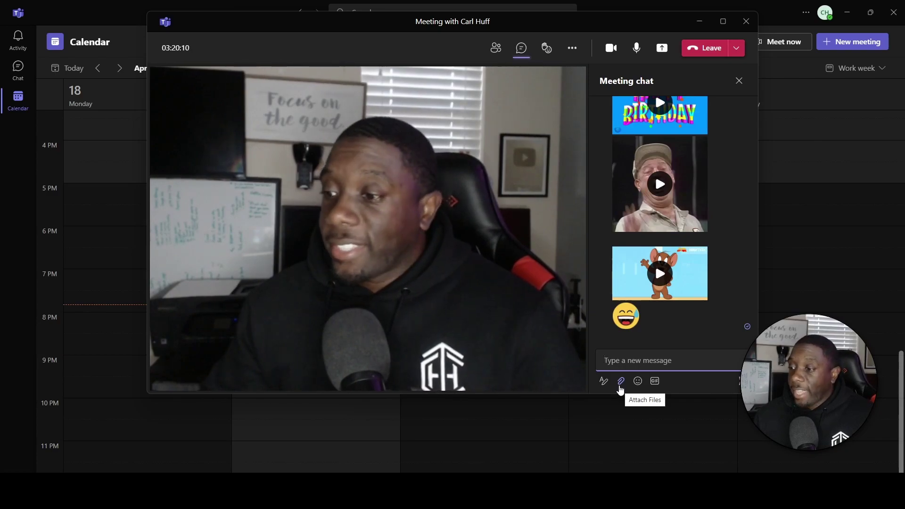
Attach pro.jfif from a Desktop subfolder on this computer and send it.
left_click(620, 387)
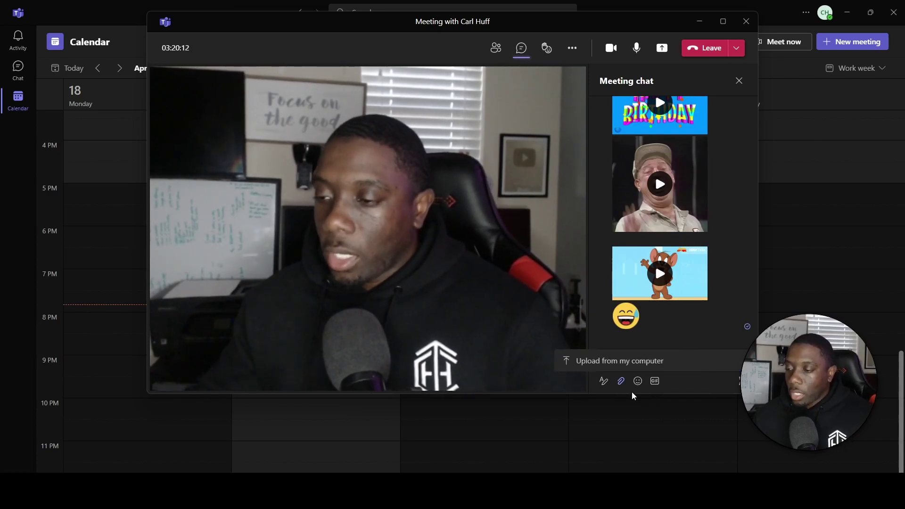
left_click(589, 364)
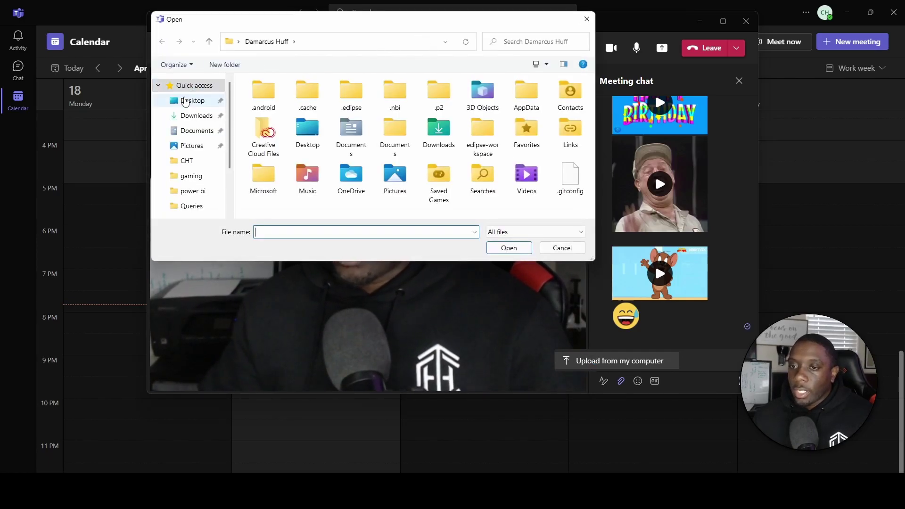
left_click(185, 102)
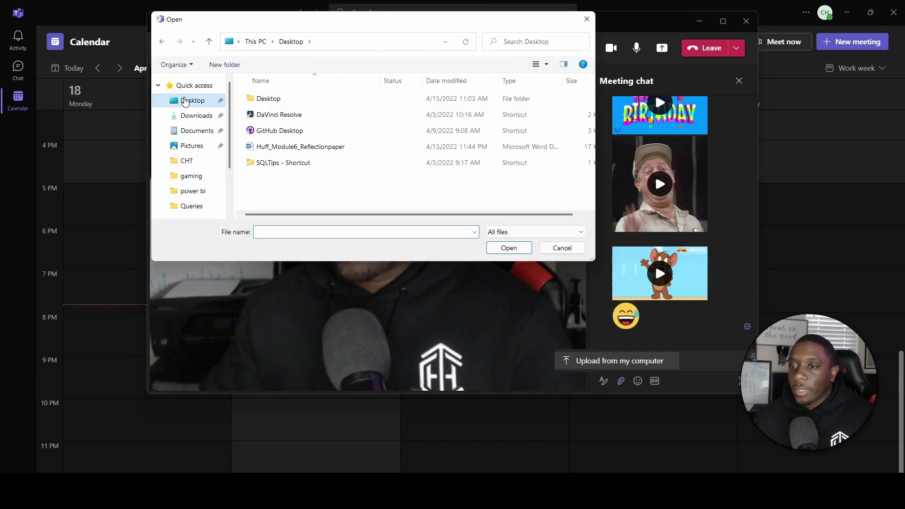
double_click(265, 100)
scroll(285, 178, "down", 3)
left_click(284, 178)
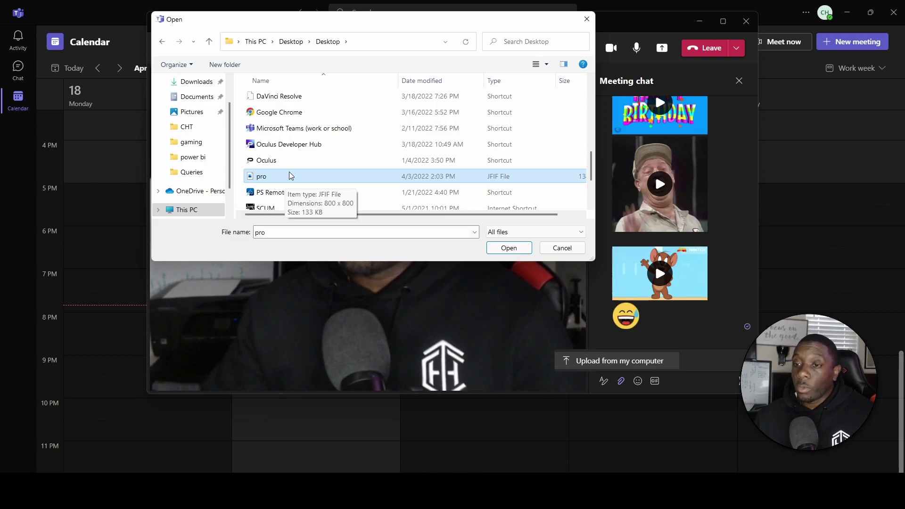
left_click(508, 248)
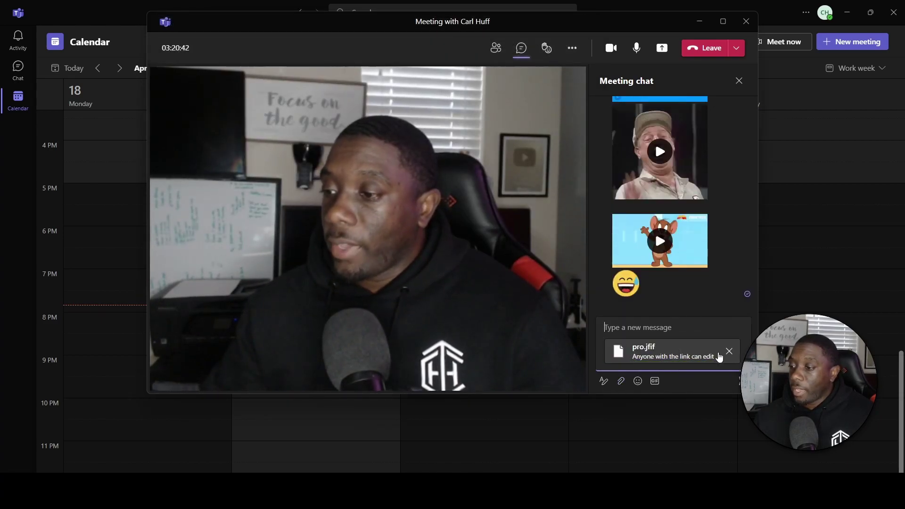
key("Return")
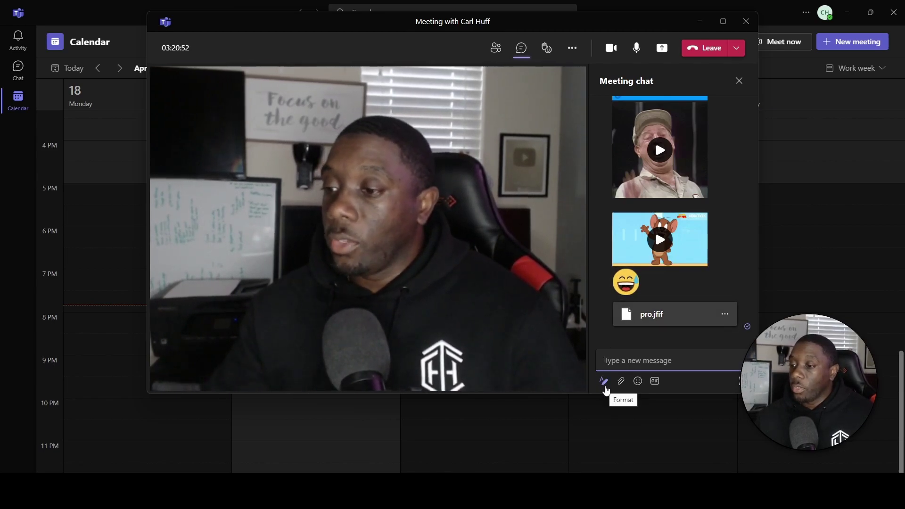
Type Hello in the rich editor and give it yellow highlight and red text.
type("Hello")
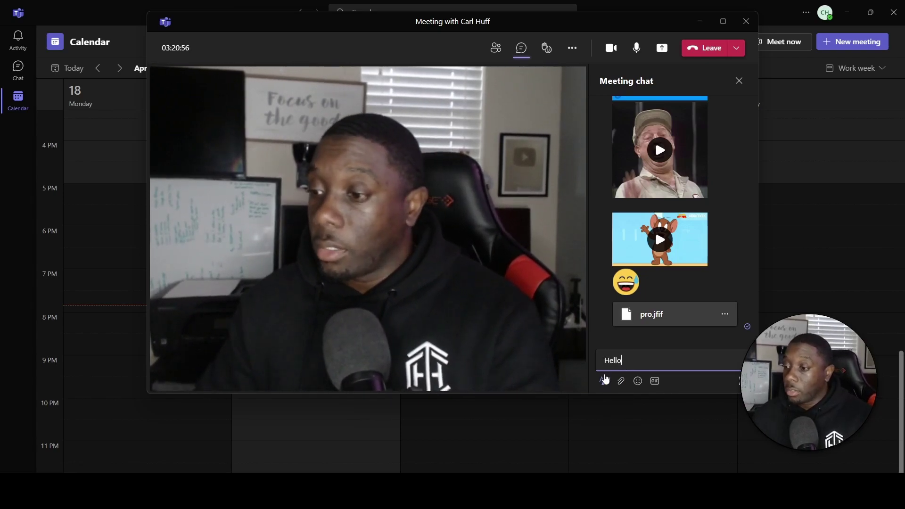
left_click(603, 382)
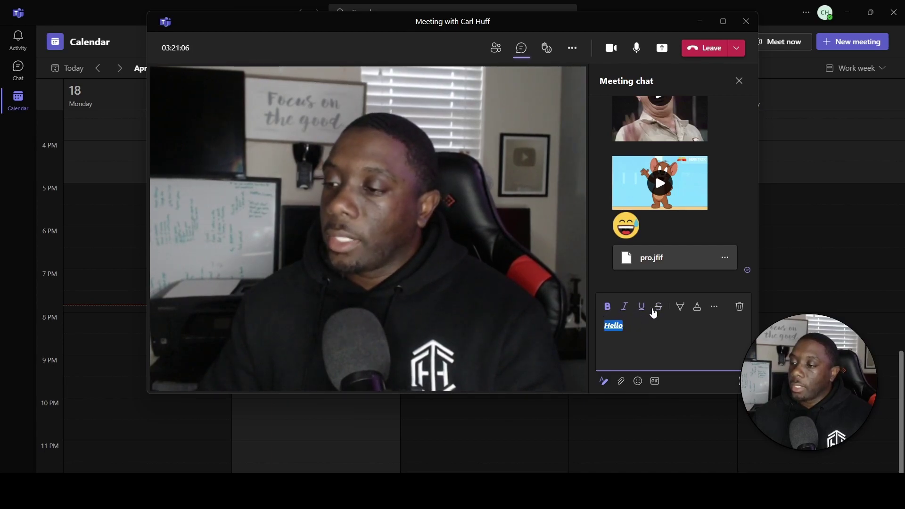
left_click(681, 308)
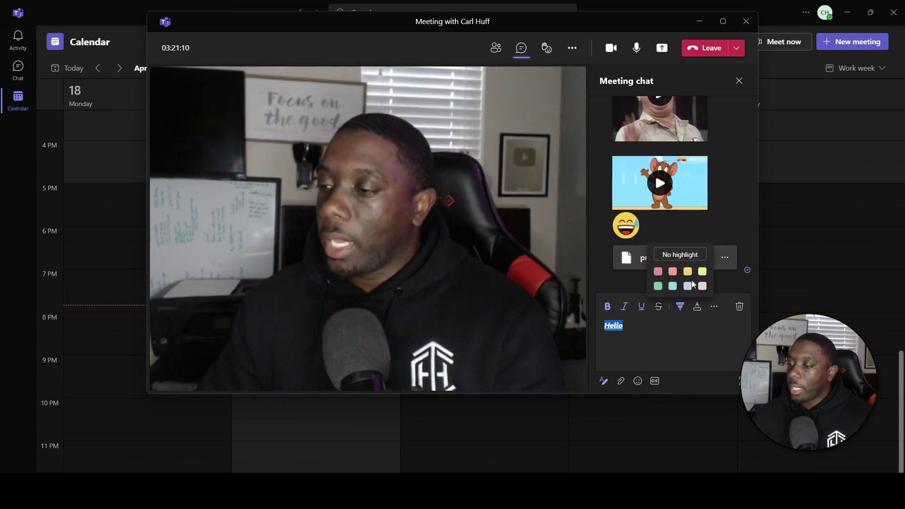
left_click(703, 276)
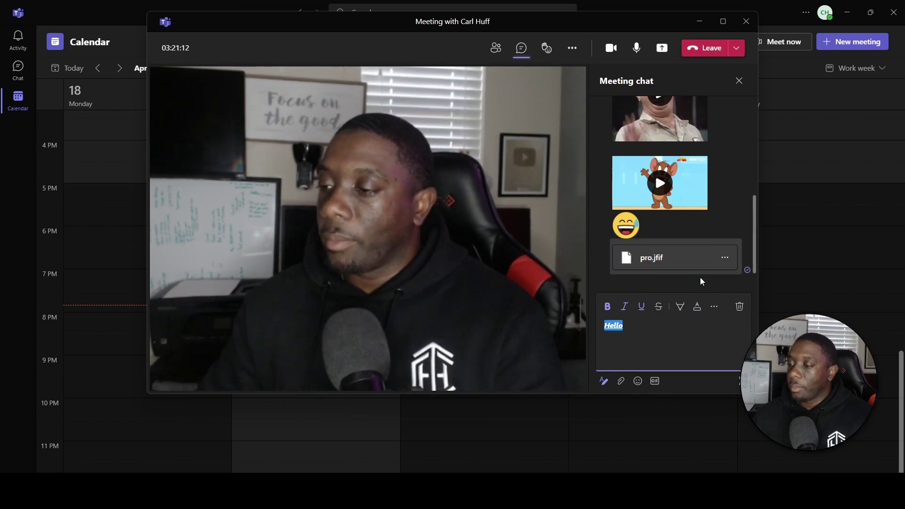
left_click(698, 311)
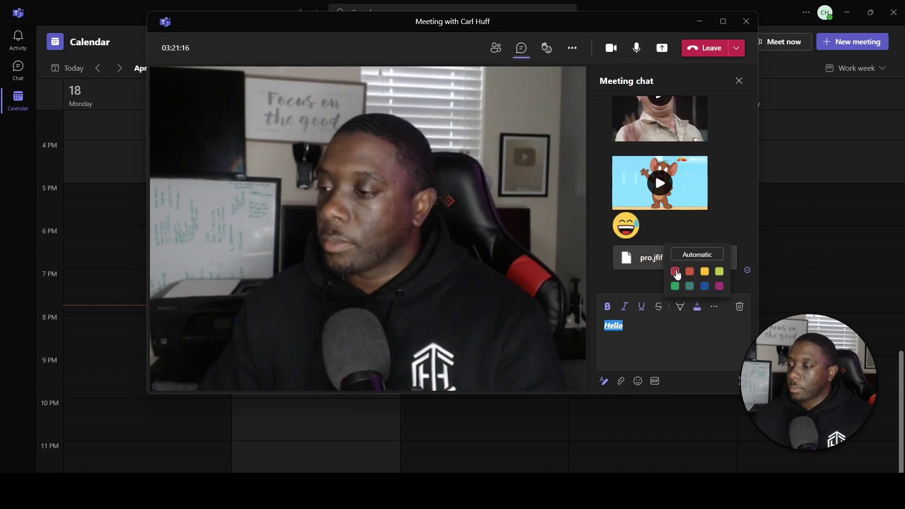
left_click(675, 272)
Set Hello to the large font size and make it a bulleted list item.
left_click(715, 308)
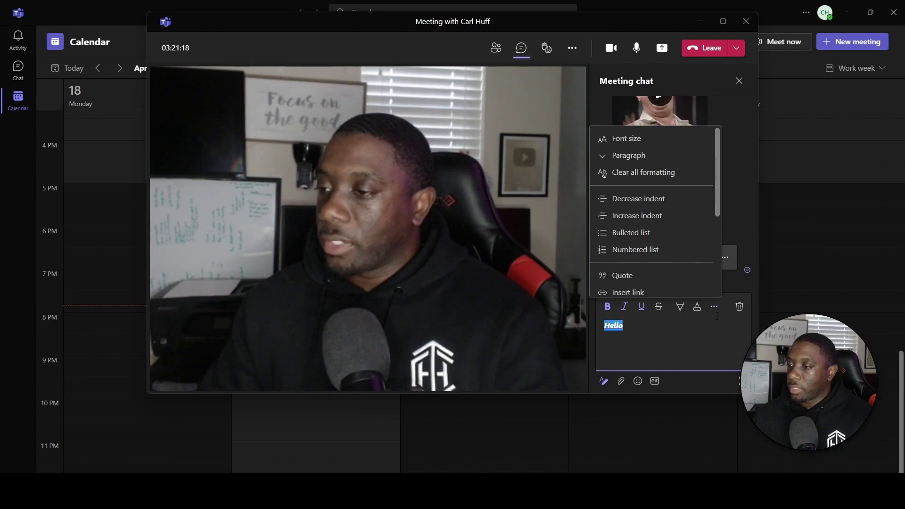
left_click(683, 138)
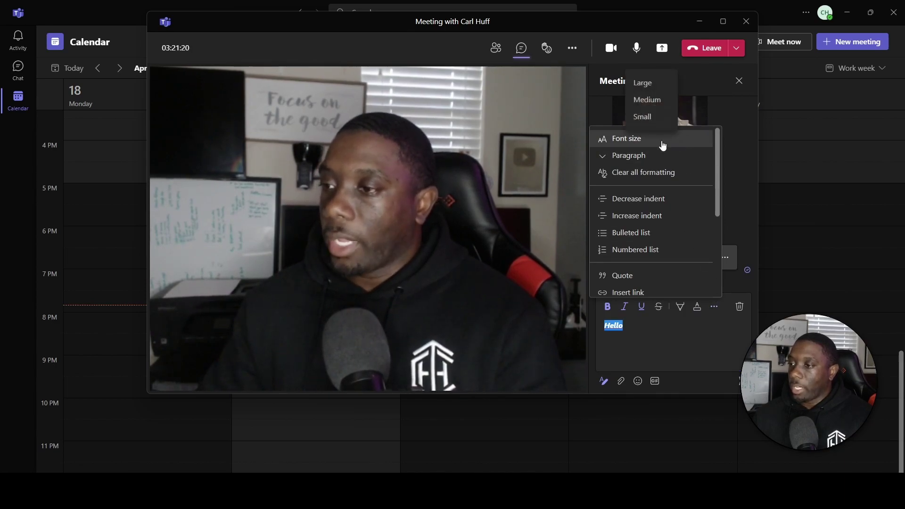
left_click(654, 117)
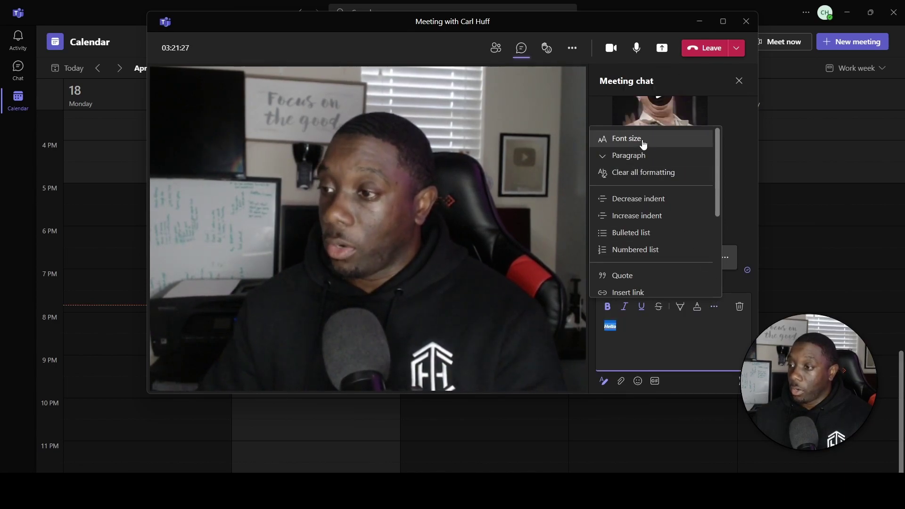
left_click(640, 138)
left_click(643, 83)
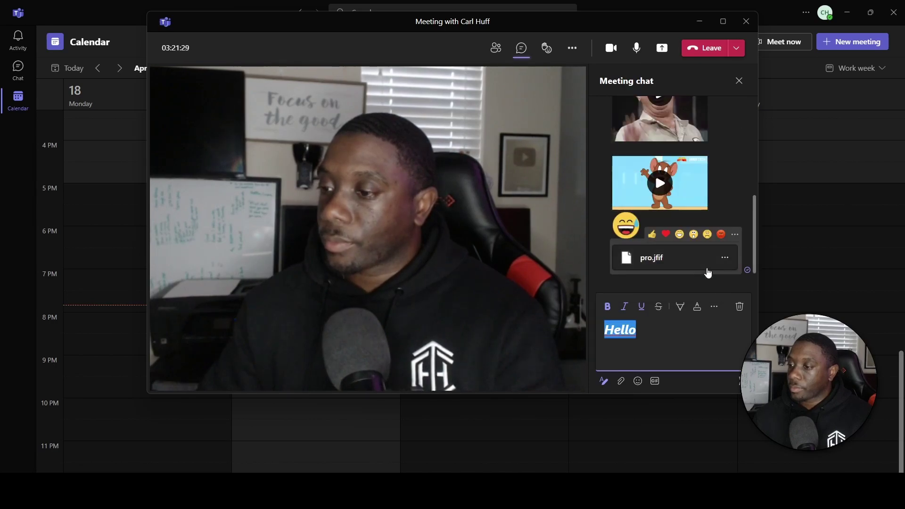
left_click(714, 307)
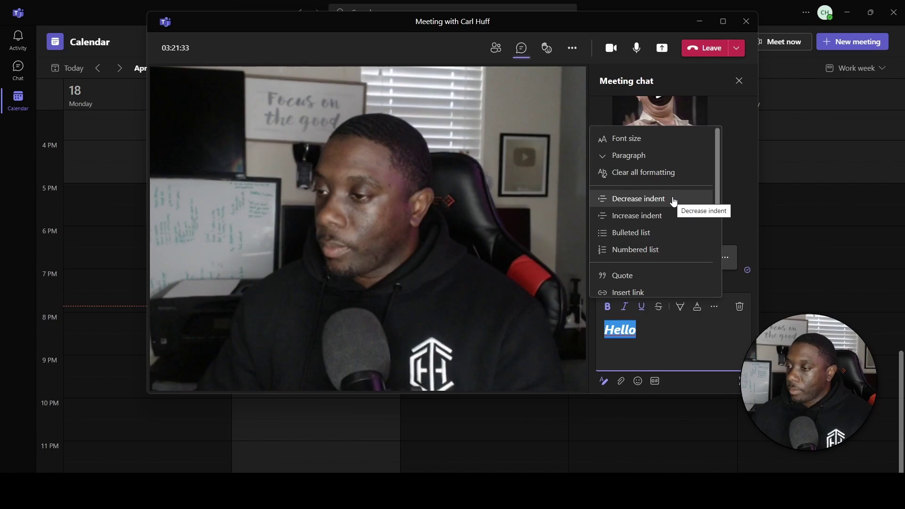
scroll(665, 236, "down", 1)
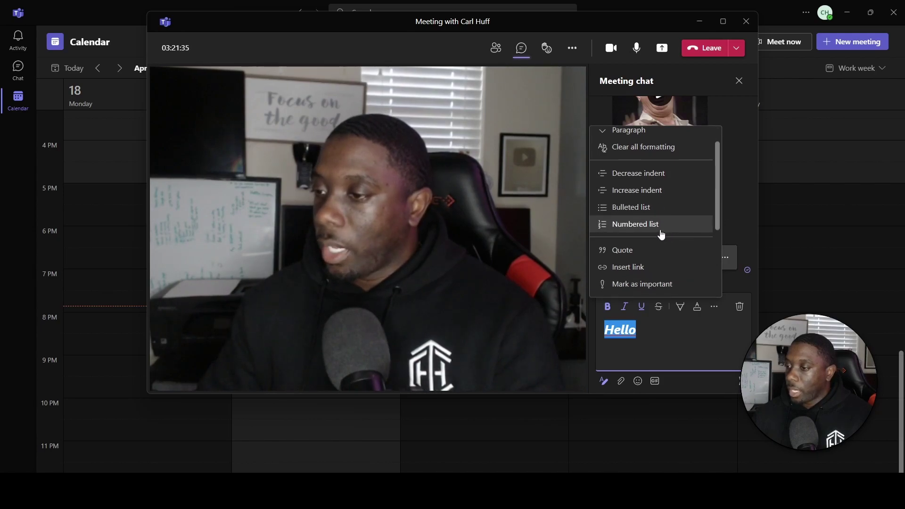
left_click(636, 209)
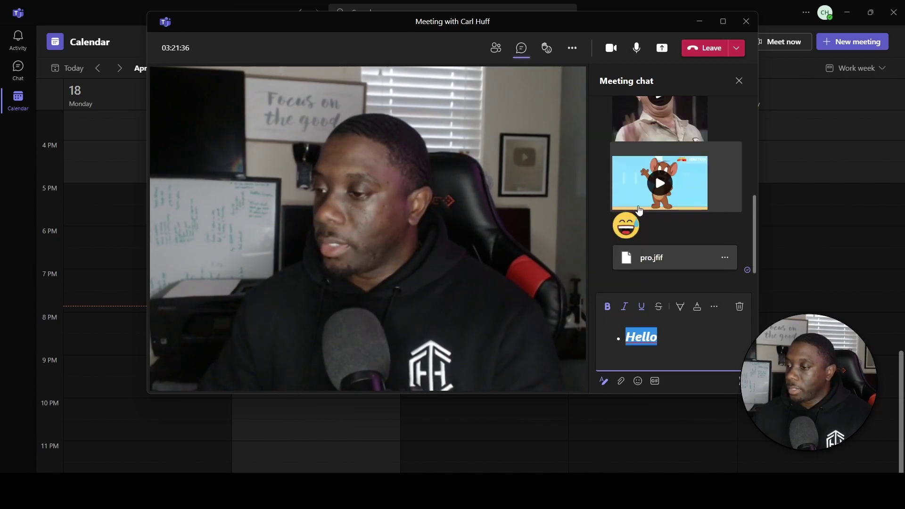
Put the bulleted Hello in a quote, mark it important, and send it.
left_click(715, 307)
scroll(650, 217, "down", 4)
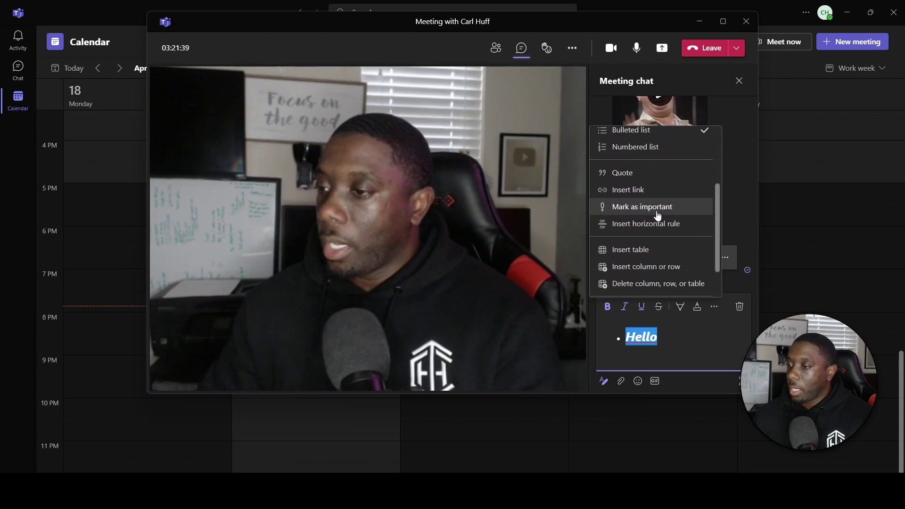
left_click(634, 174)
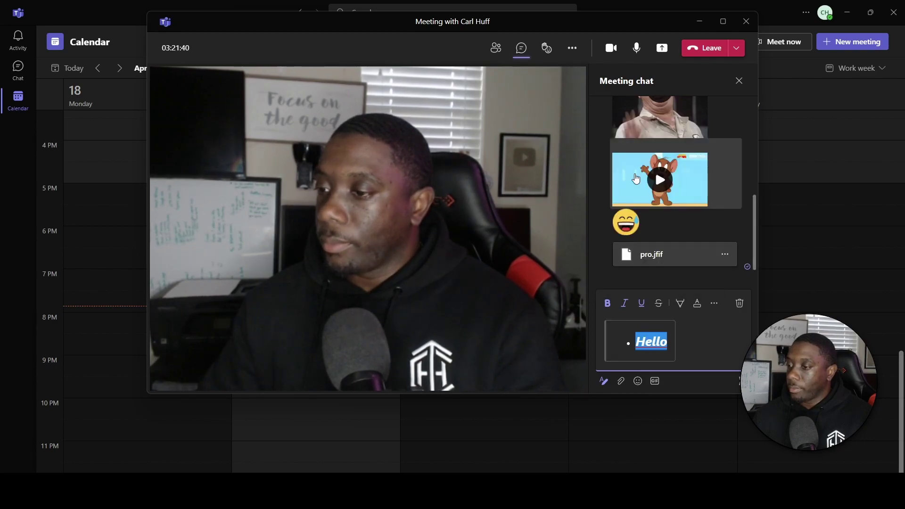
left_click(715, 307)
scroll(670, 255, "down", 5)
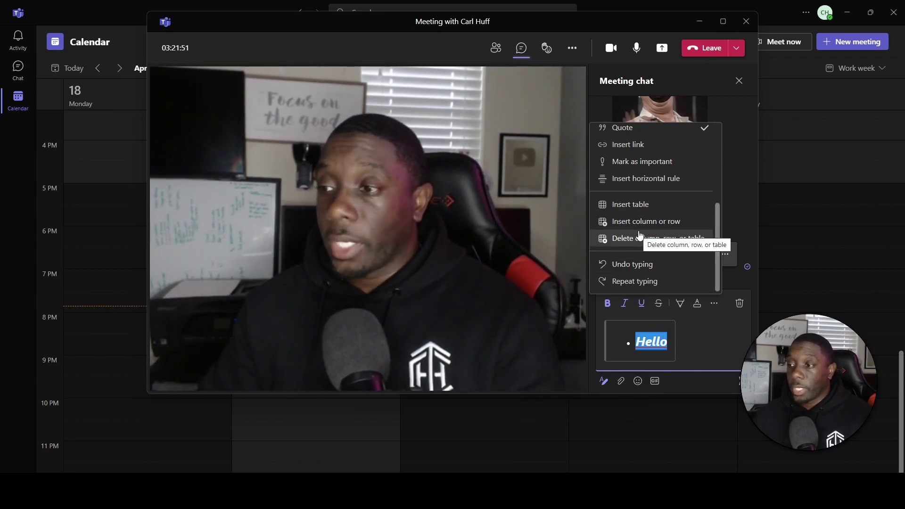
left_click(639, 162)
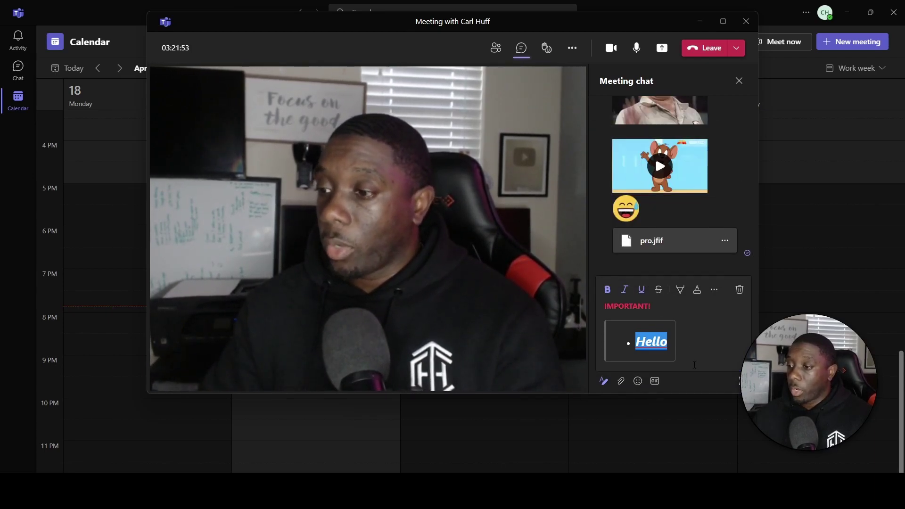
left_click(739, 381)
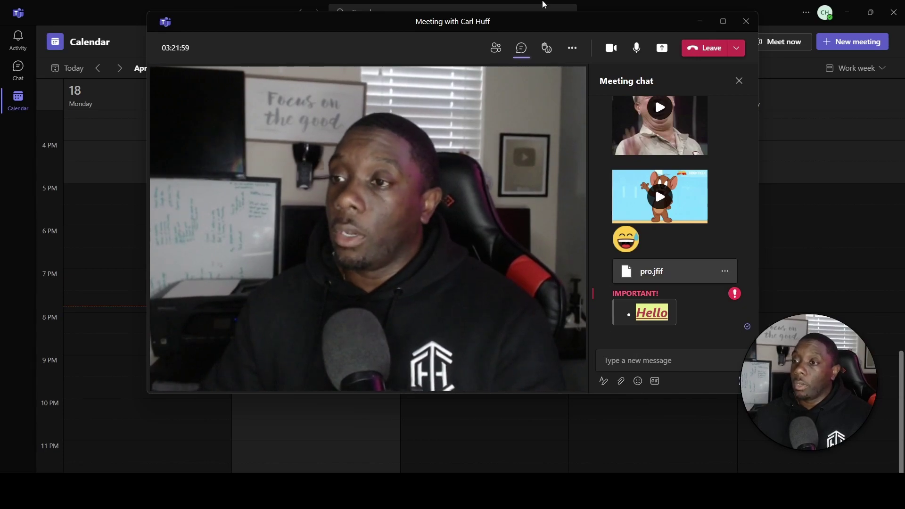
Check the meeting participants list, close it, and bring up the Share content options.
left_click(494, 52)
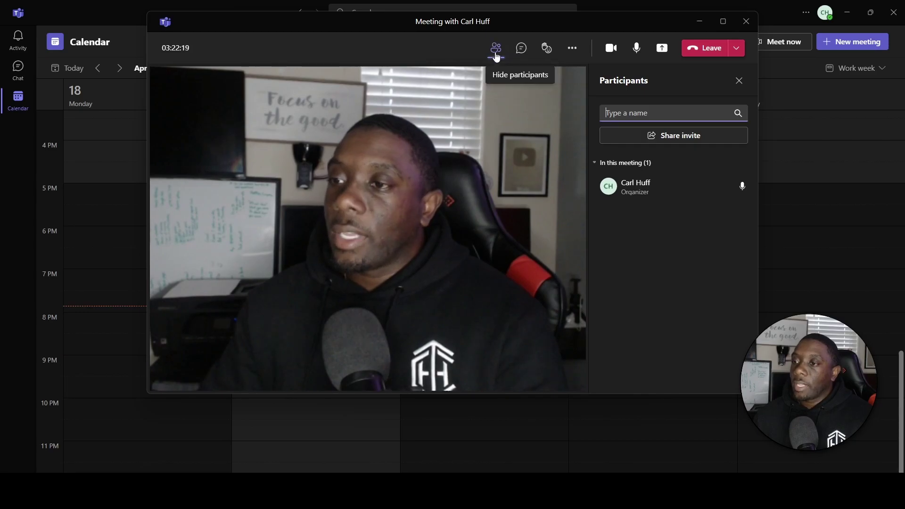
mouse_move(663, 203)
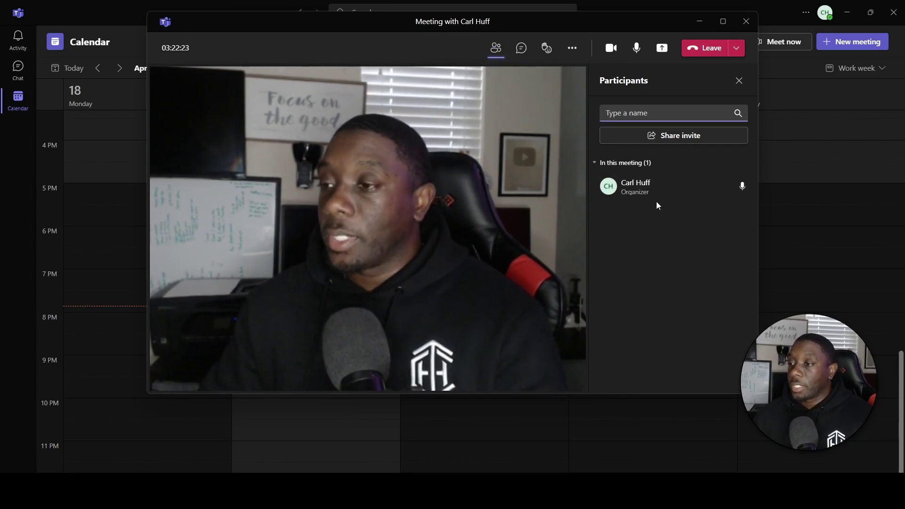
left_click(496, 47)
left_click(662, 49)
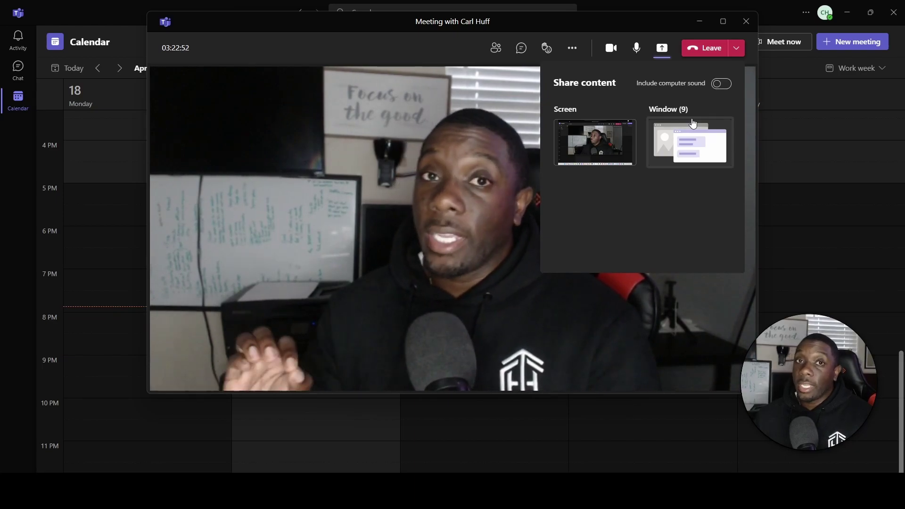
Turn on Include computer sound, browse the shareable windows, then leave the meeting.
left_click(721, 84)
left_click(686, 146)
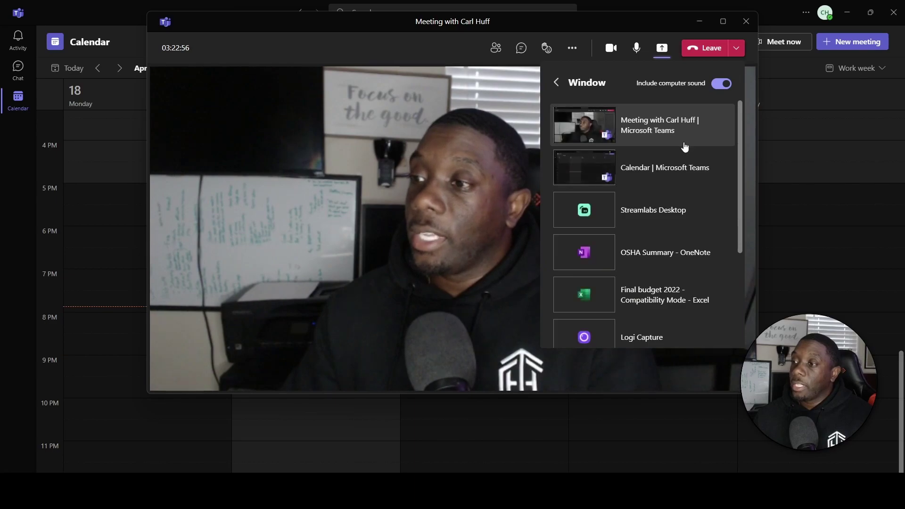
scroll(665, 216, "down", 1)
scroll(665, 216, "down", 3)
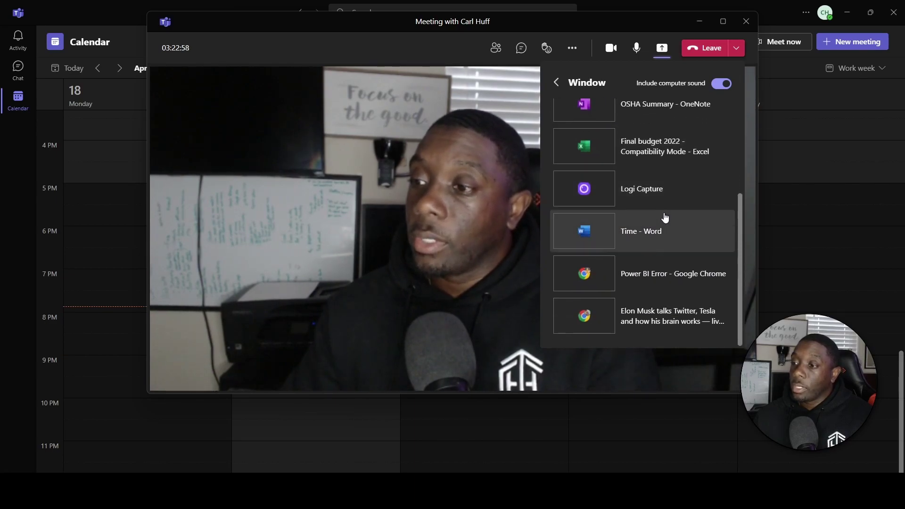
scroll(660, 213, "up", 4)
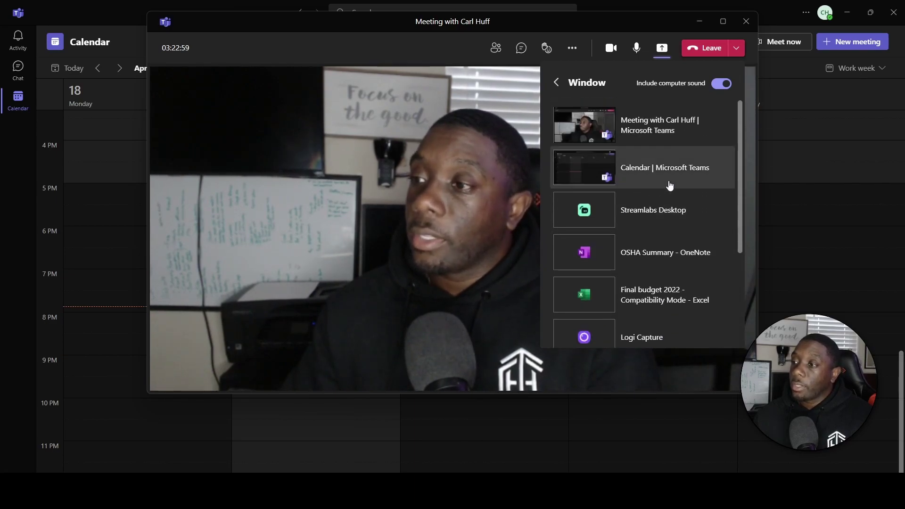
left_click(556, 82)
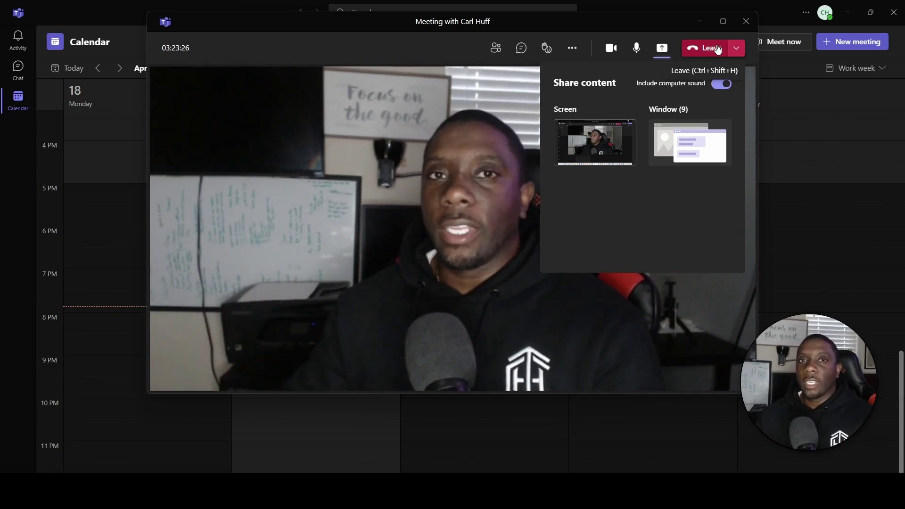
left_click(716, 48)
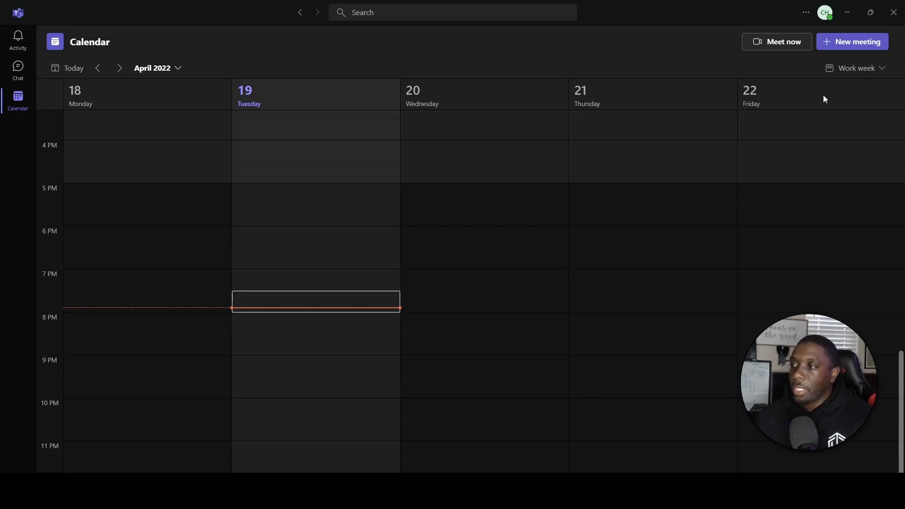
Switch the calendar from Work week to Day view for Tuesday, April 19.
left_click(876, 73)
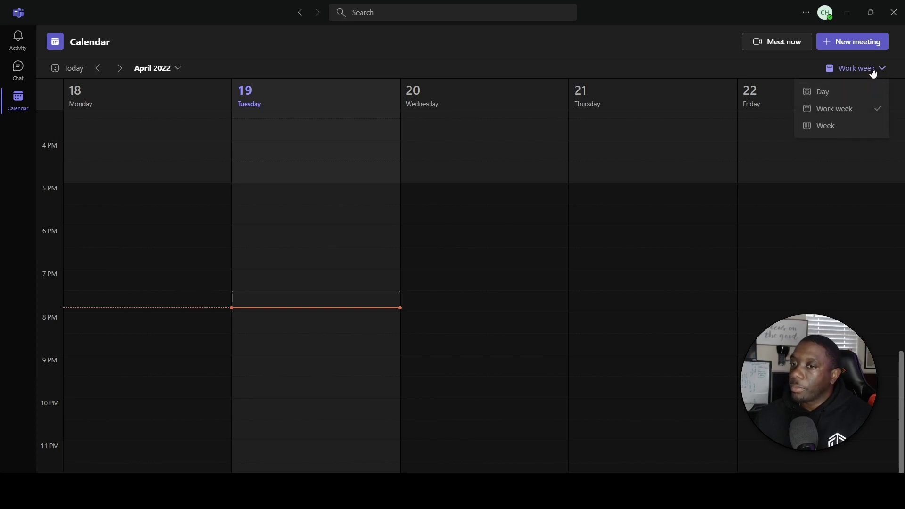
left_click(873, 73)
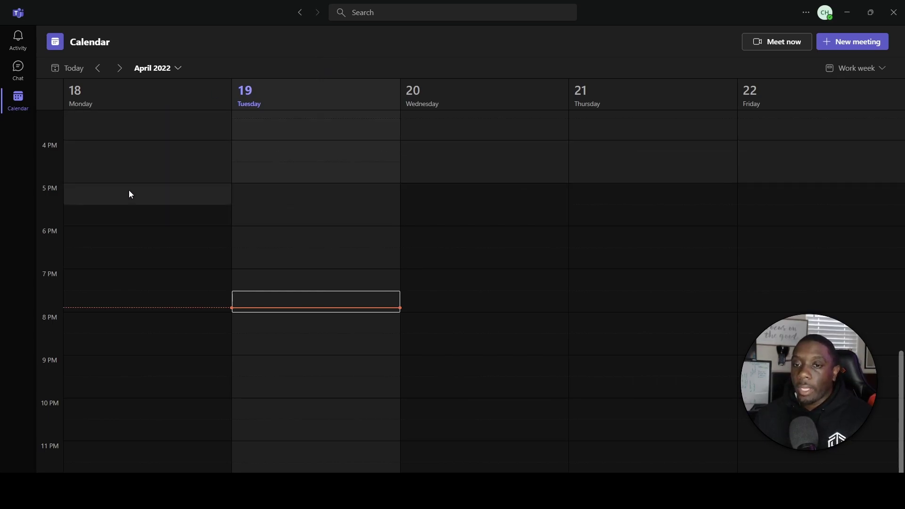
scroll(129, 190, "up", 5)
scroll(124, 193, "up", 4)
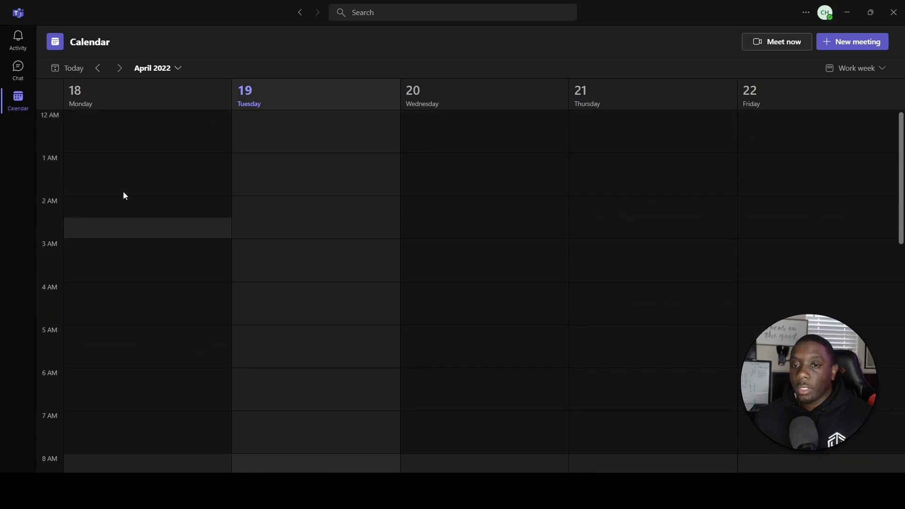
scroll(113, 192, "down", 8)
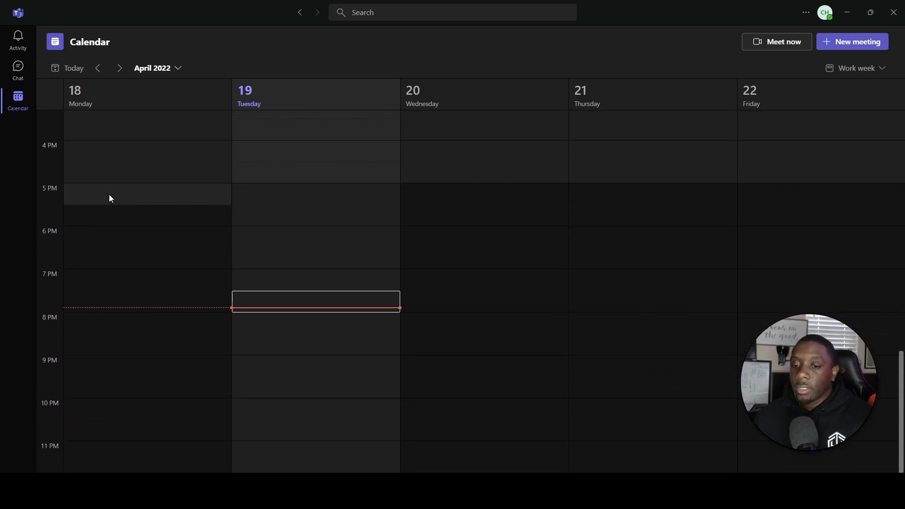
scroll(237, 267, "up", 11)
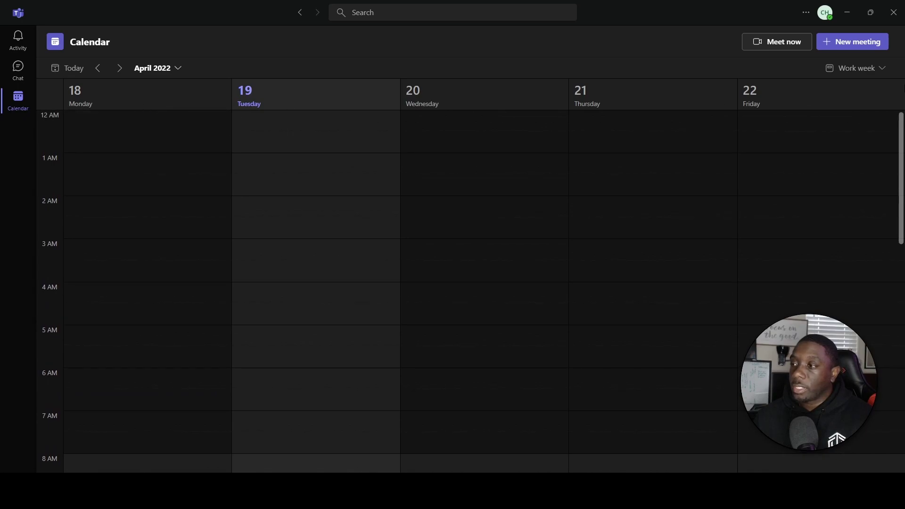
scroll(269, 223, "down", 7)
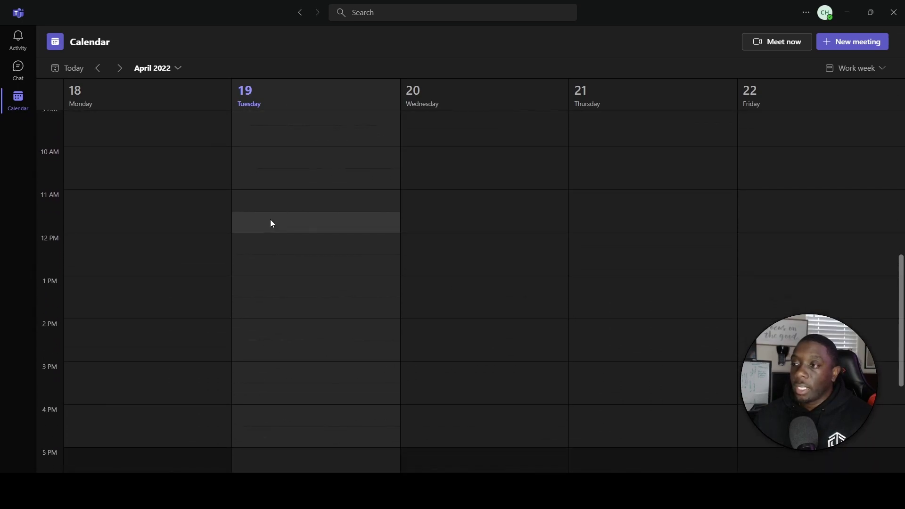
scroll(269, 219, "up", 5)
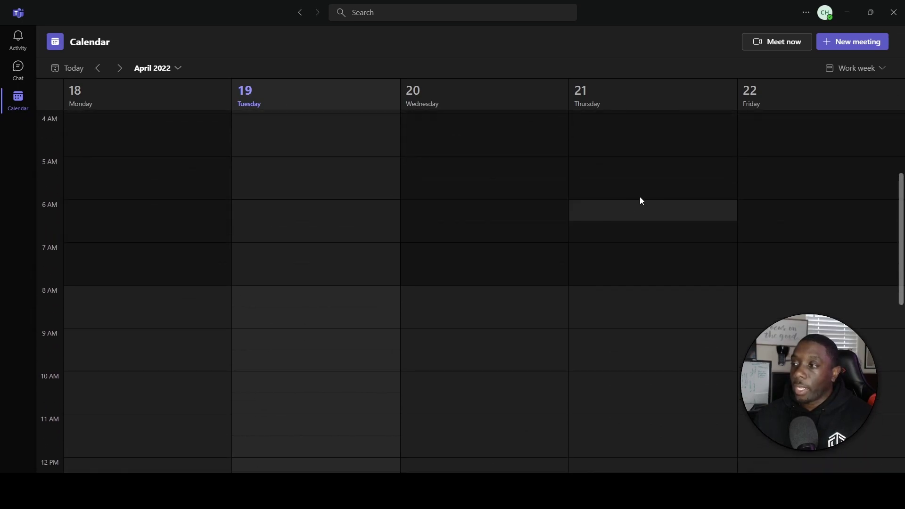
left_click(848, 71)
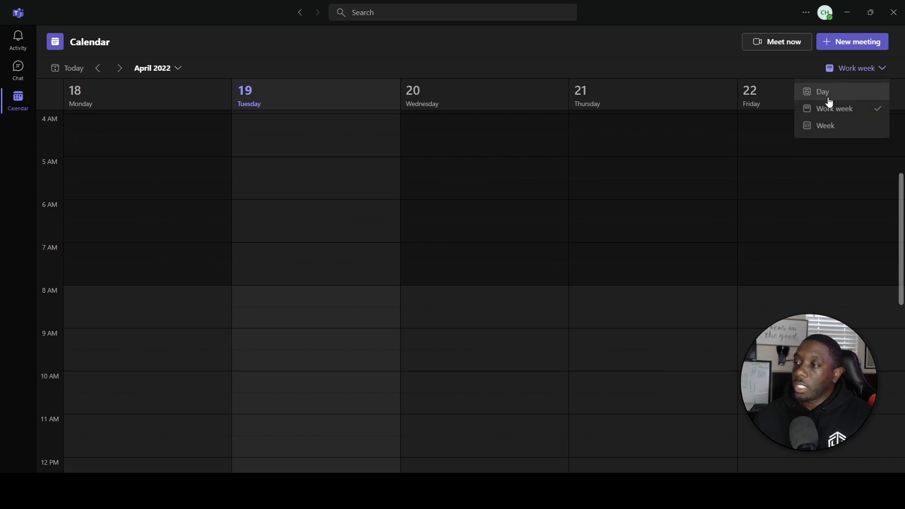
left_click(841, 94)
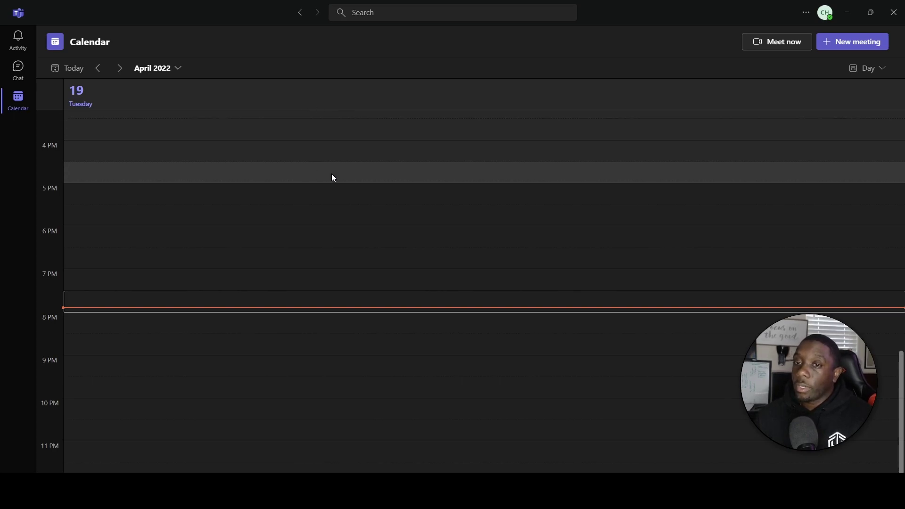
Check the month date picker and step the Day view between April 19 and 21.
left_click(175, 68)
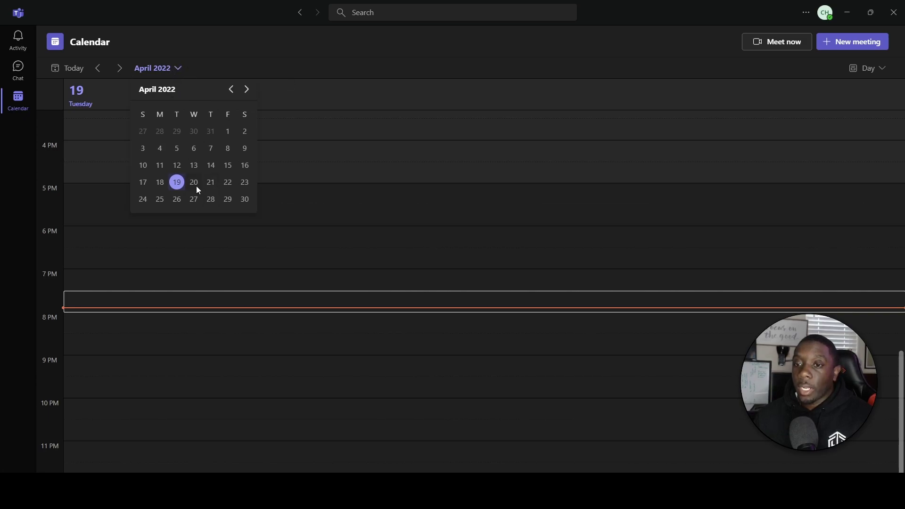
left_click(179, 69)
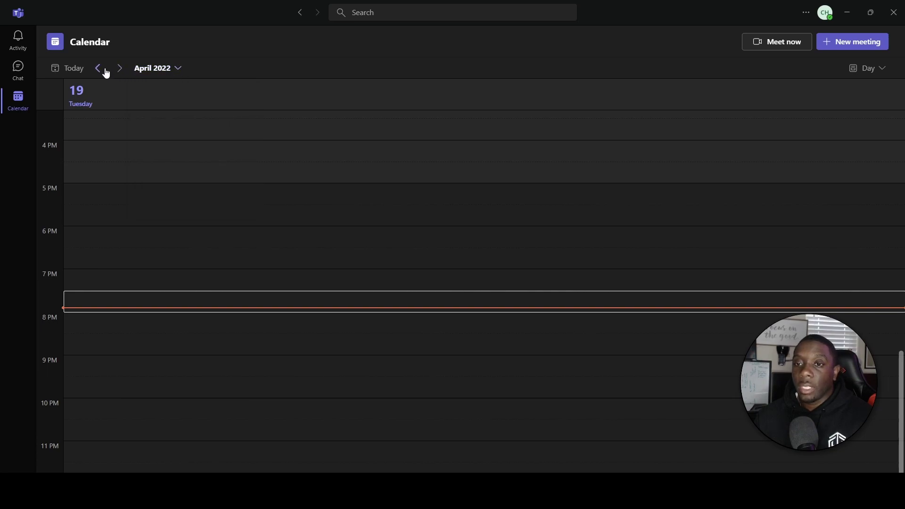
left_click(121, 74)
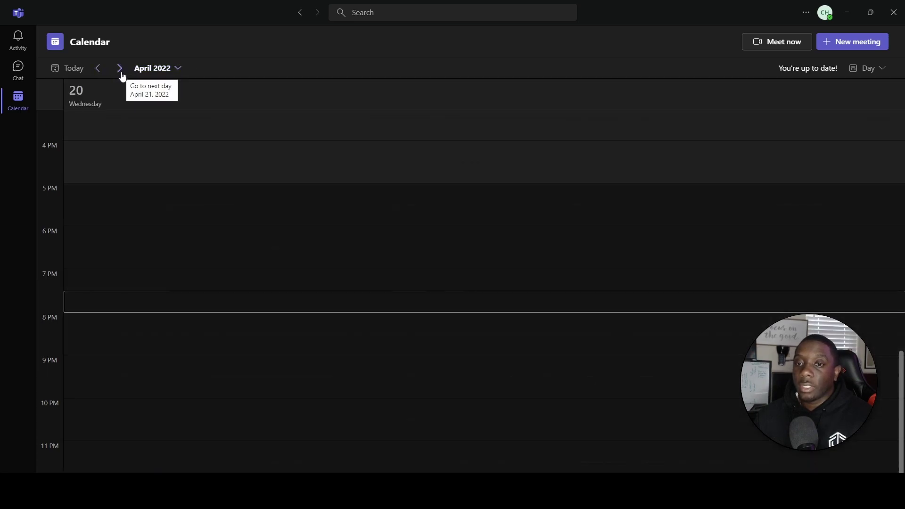
left_click(121, 74)
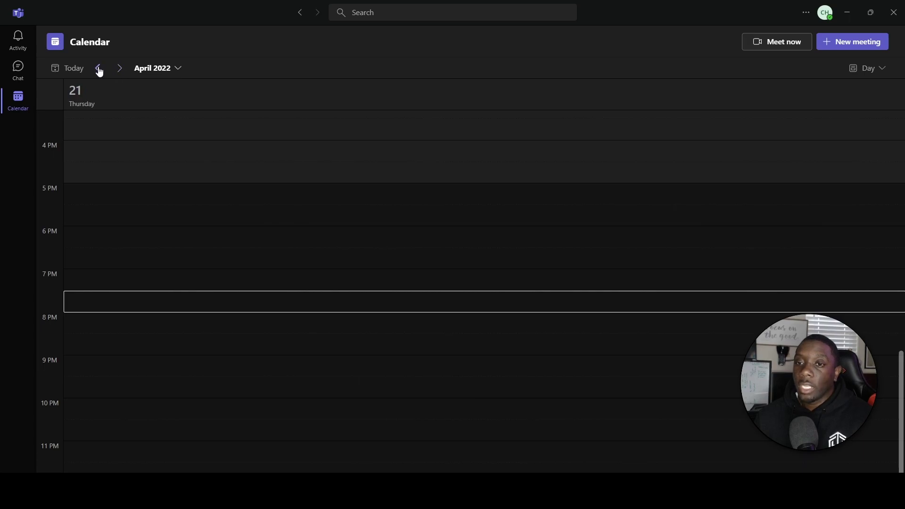
left_click(97, 70)
left_click(85, 71)
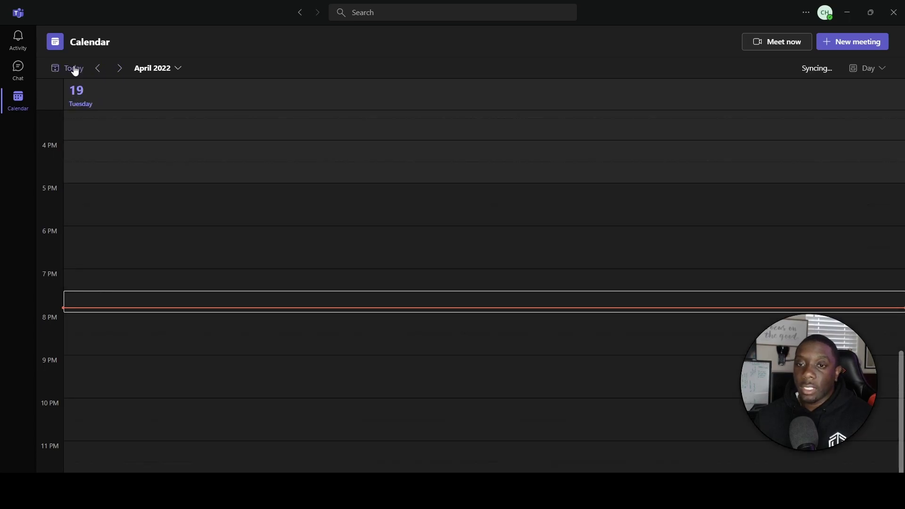
Advance day by day, return to Today, then switch to Week view.
left_click(119, 67)
left_click(119, 68)
left_click(119, 68)
left_click(119, 68)
left_click(119, 69)
left_click(120, 69)
left_click(119, 69)
left_click(120, 68)
left_click(119, 68)
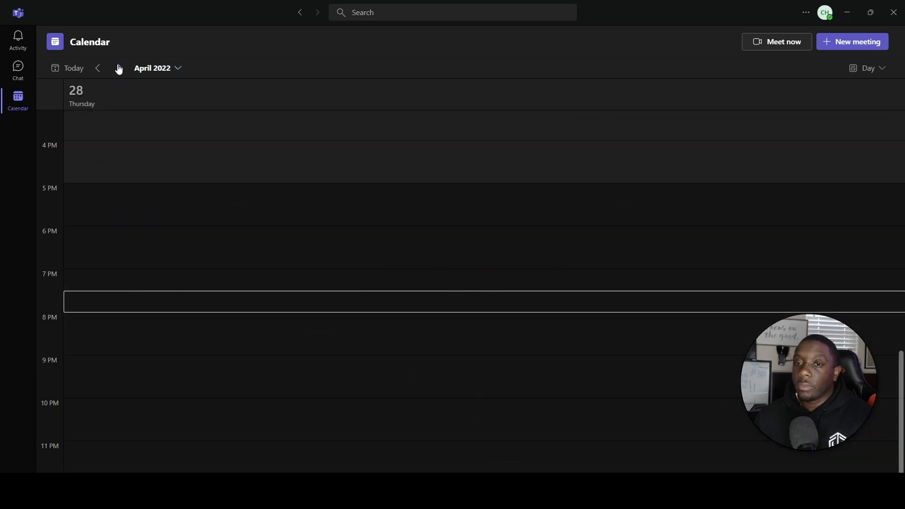
left_click(119, 69)
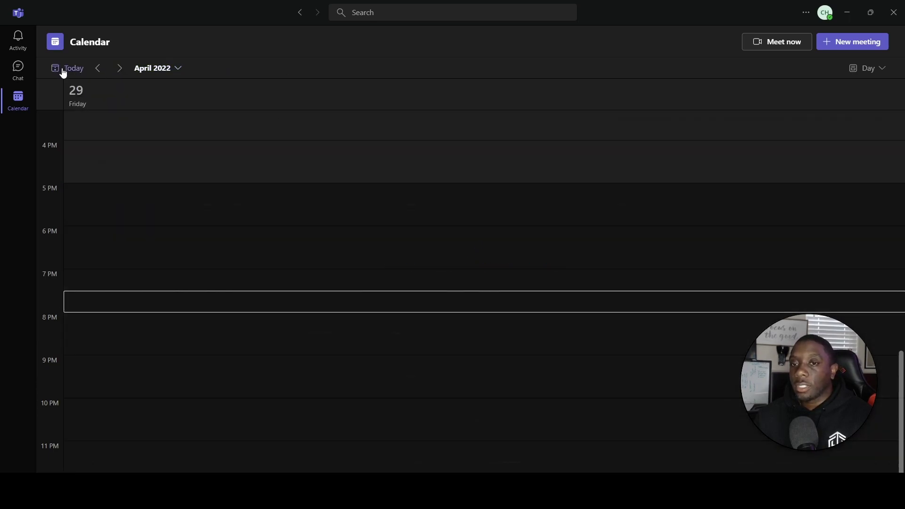
left_click(66, 69)
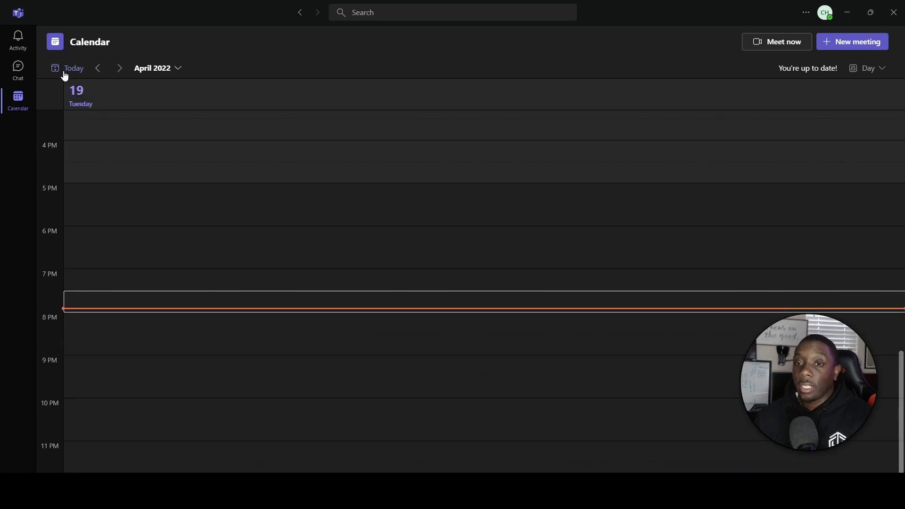
left_click(881, 68)
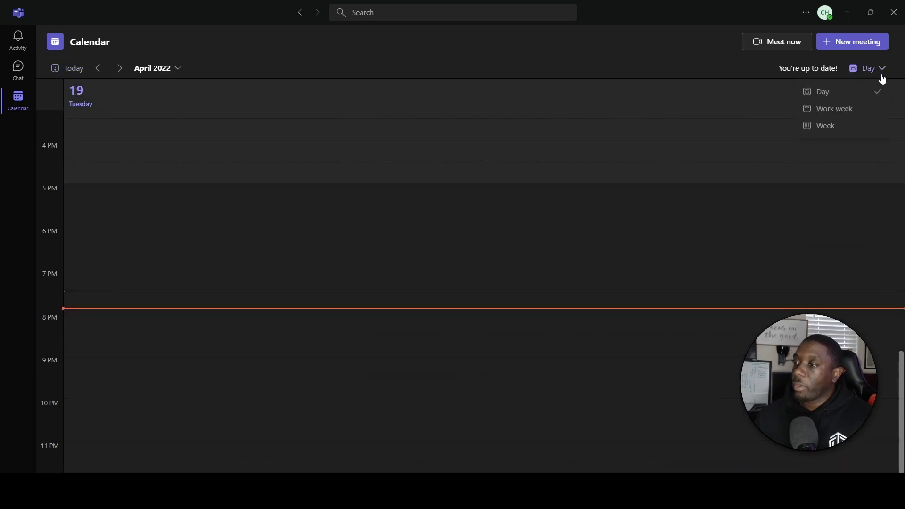
left_click(819, 128)
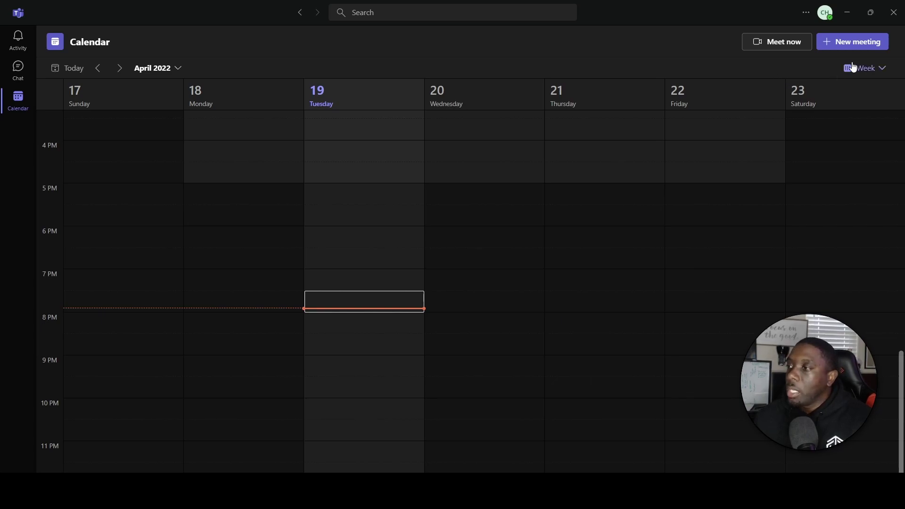
Create a new meeting titled 'Update Meeting' and invite one attendee by e-mail.
left_click(856, 44)
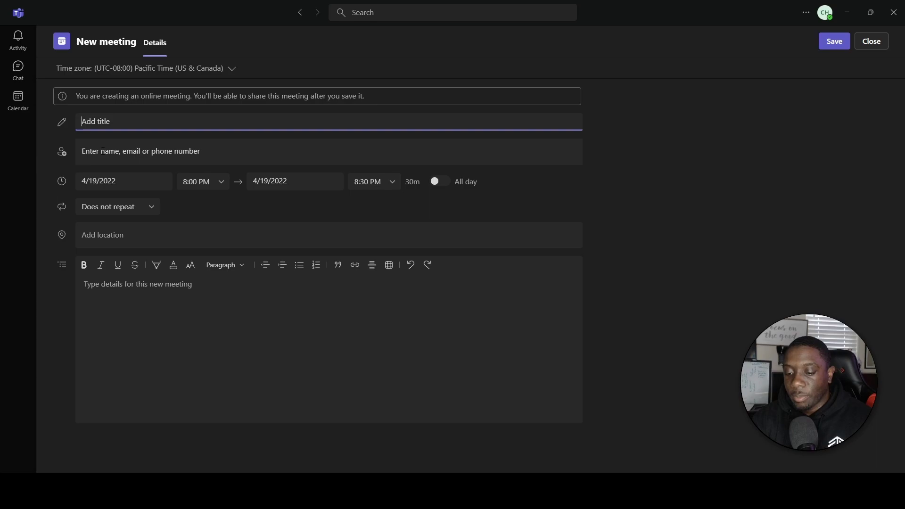
type("Update ")
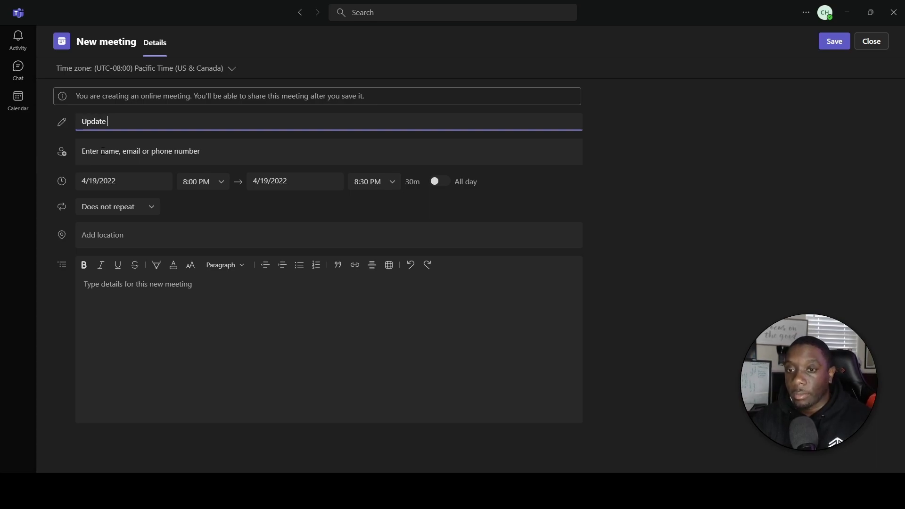
type("Meeting")
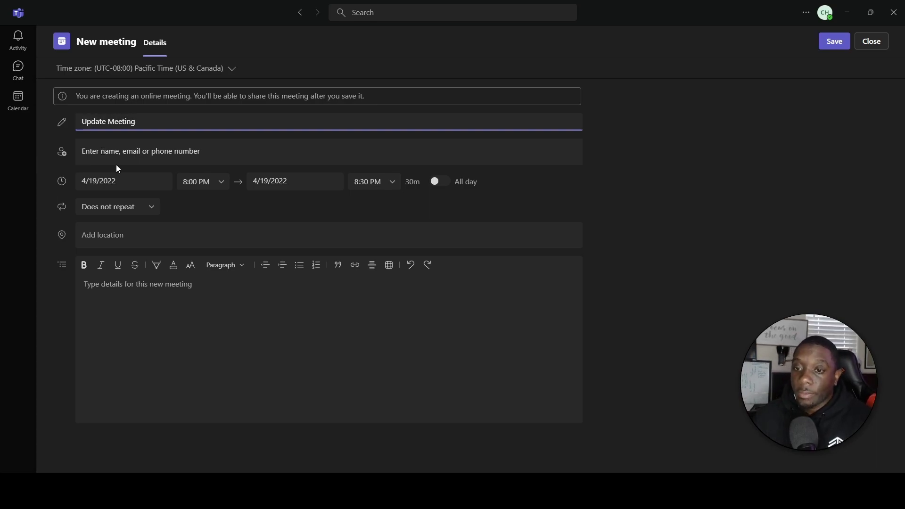
left_click(149, 153)
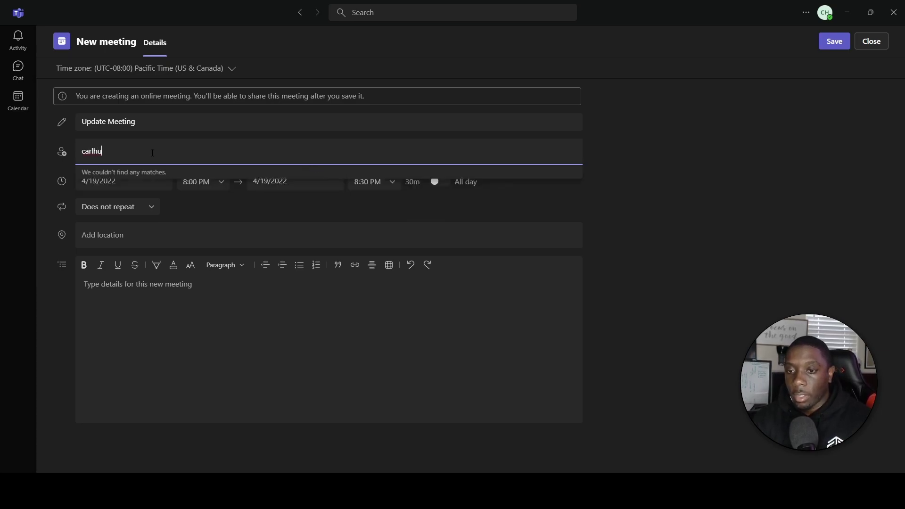
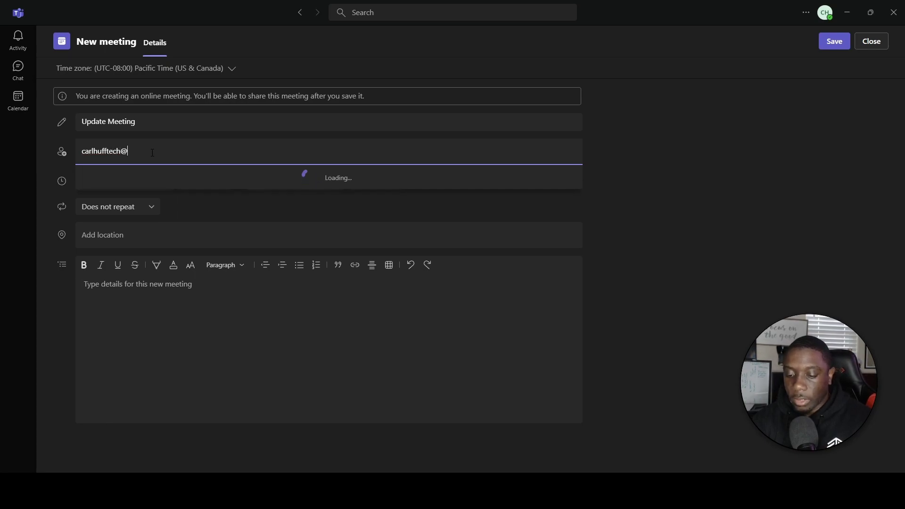
left_click(122, 200)
Schedule the meeting to start on April 22, 2022 at 8:00 AM.
left_click(140, 182)
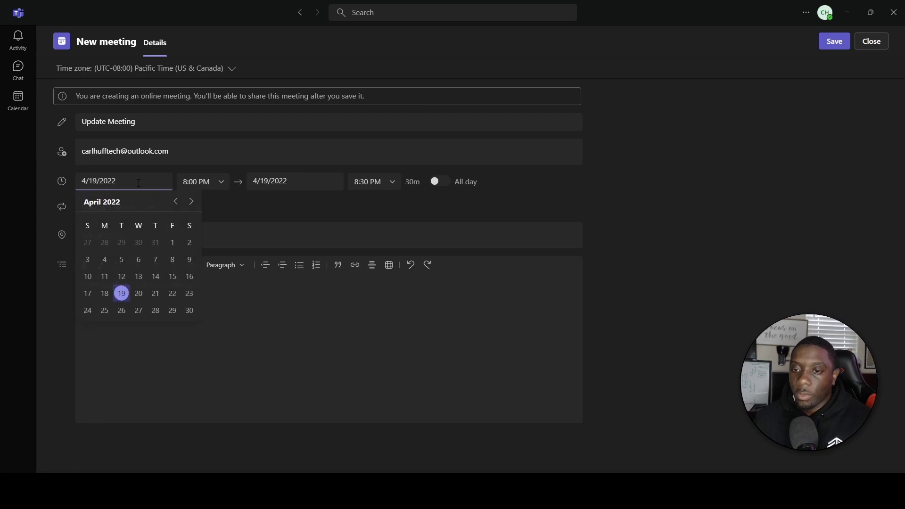
left_click(173, 294)
left_click(222, 186)
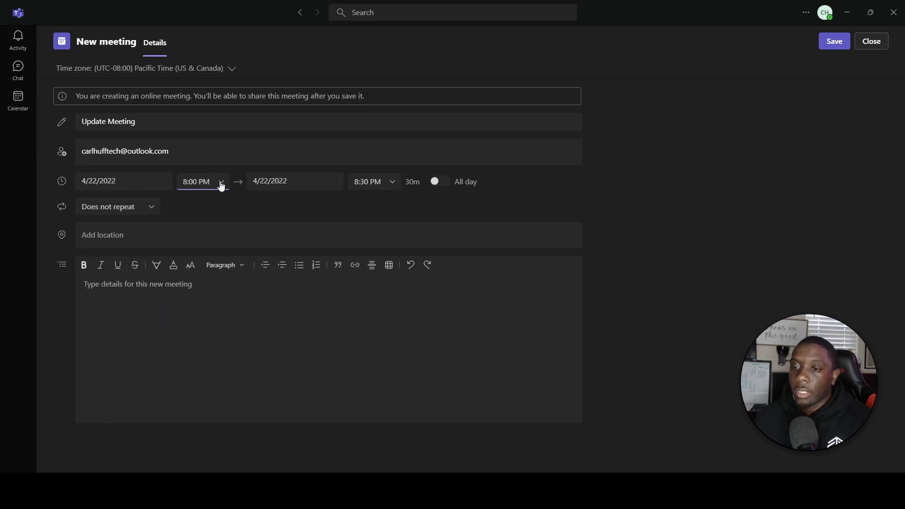
scroll(230, 227, "up", 10)
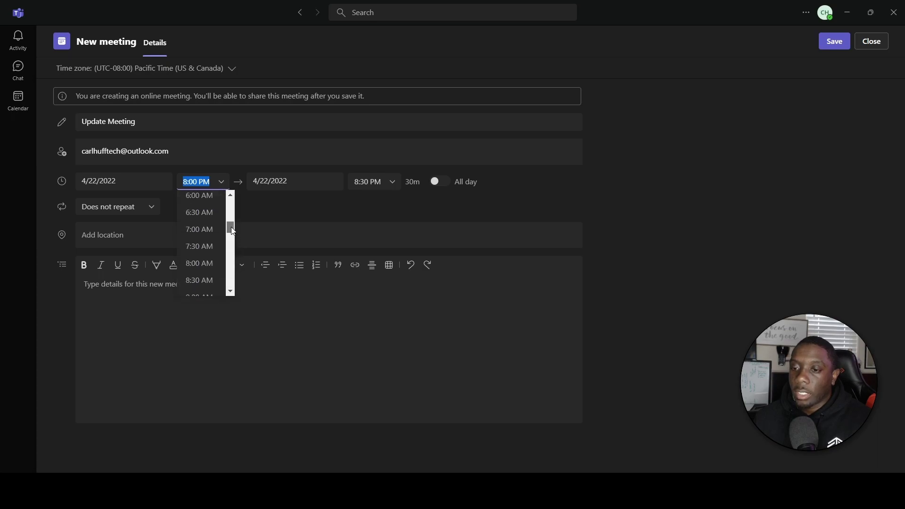
left_click(203, 258)
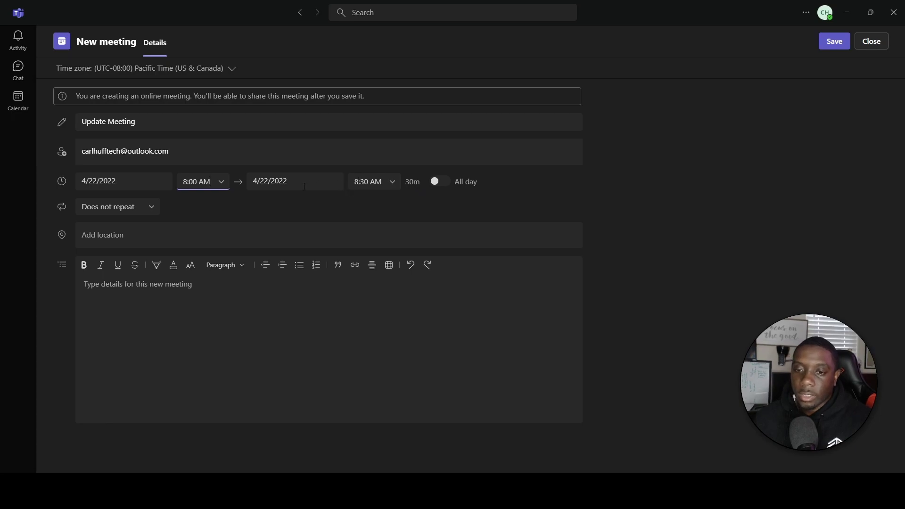
left_click(149, 207)
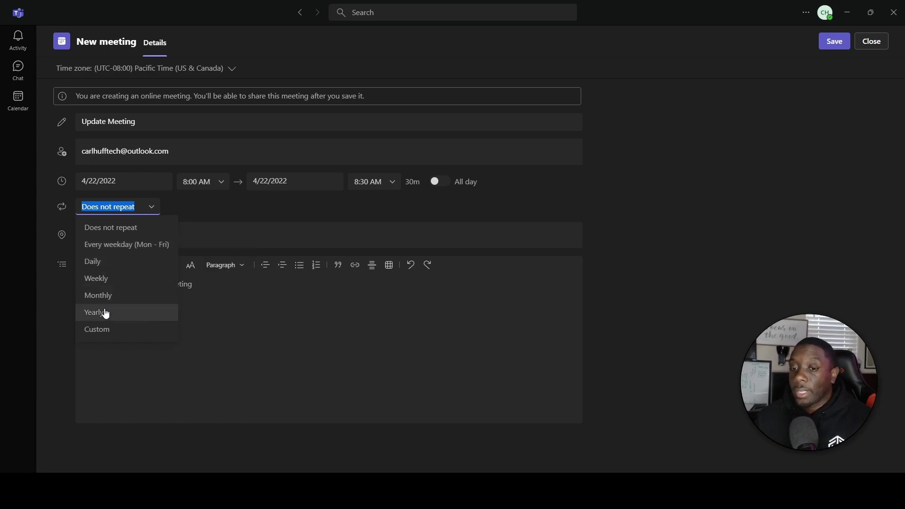
Open the custom recurrence settings, leave the interval on Day, and cancel so the meeting stays one-time.
left_click(105, 331)
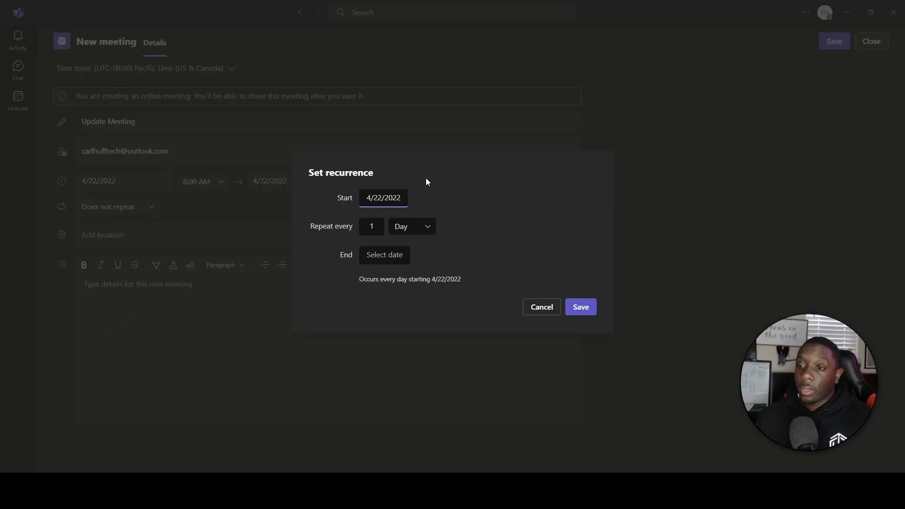
left_click(368, 225)
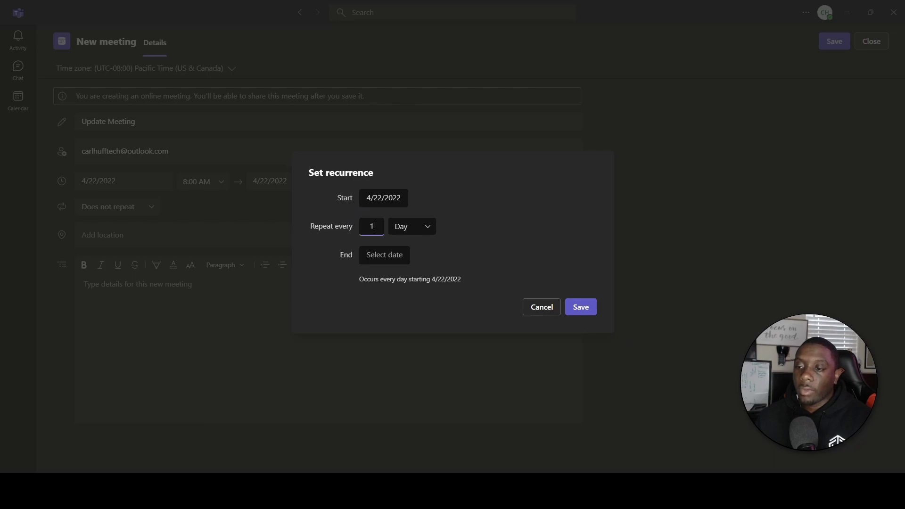
left_click(427, 231)
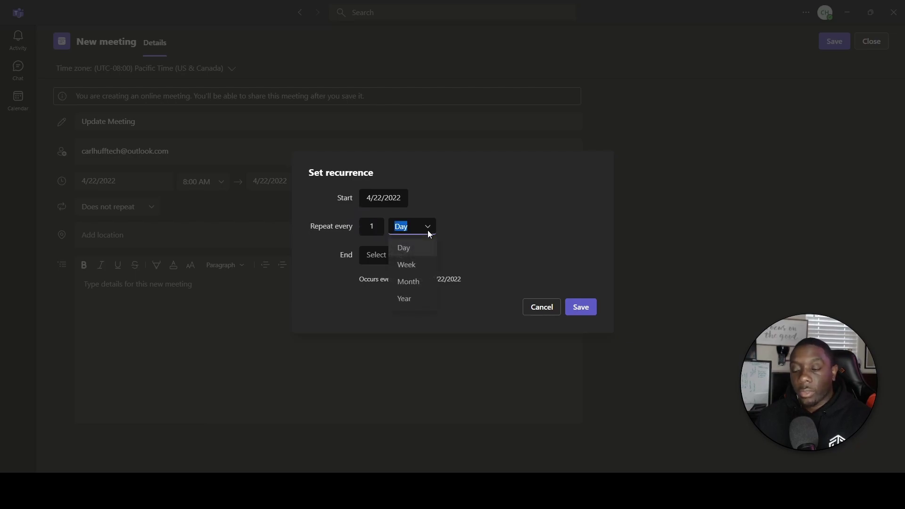
left_click(457, 242)
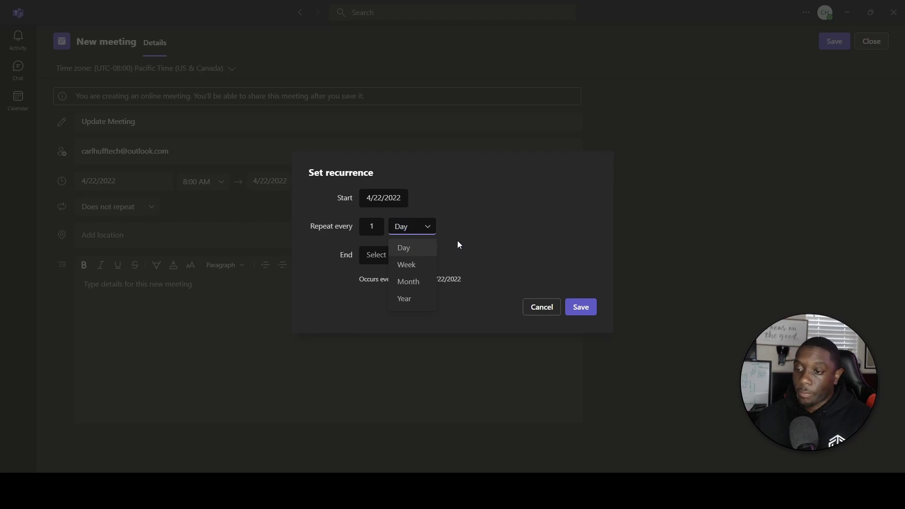
left_click(534, 315)
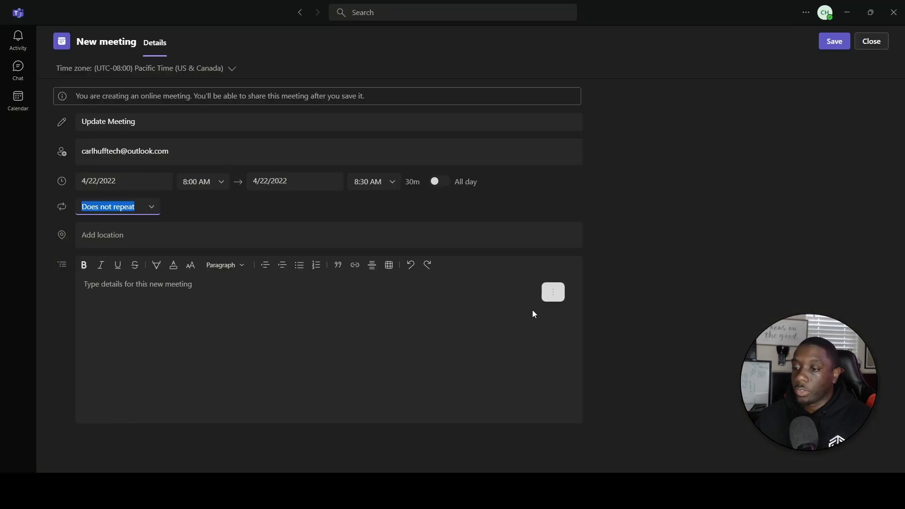
Set the meeting location to the typed street address in Atlanta.
left_click(108, 235)
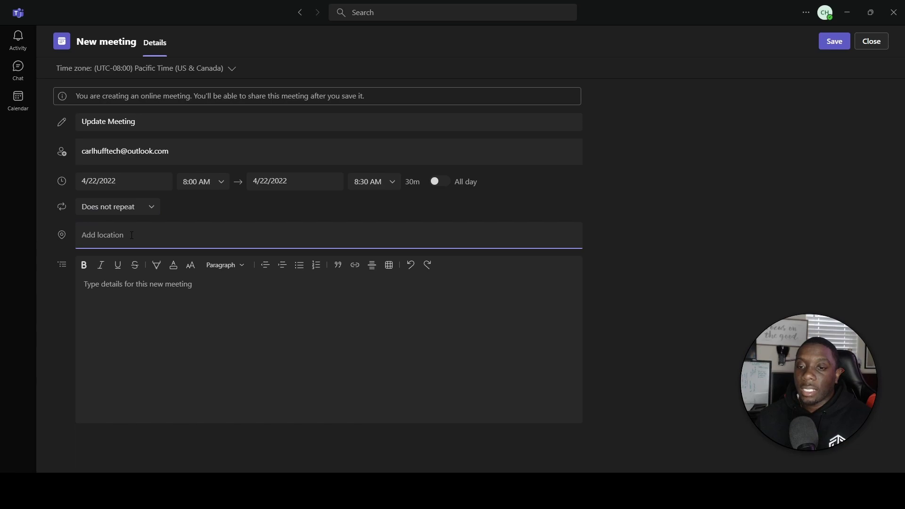
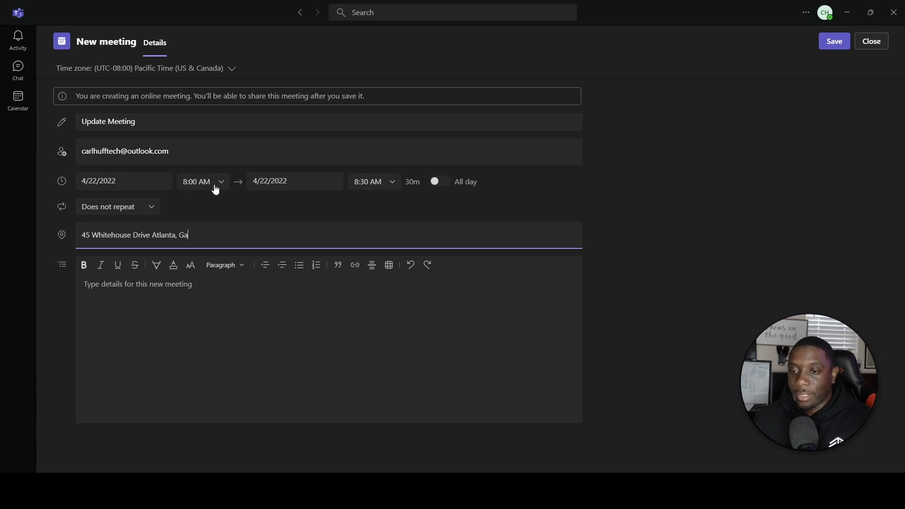
key("Return")
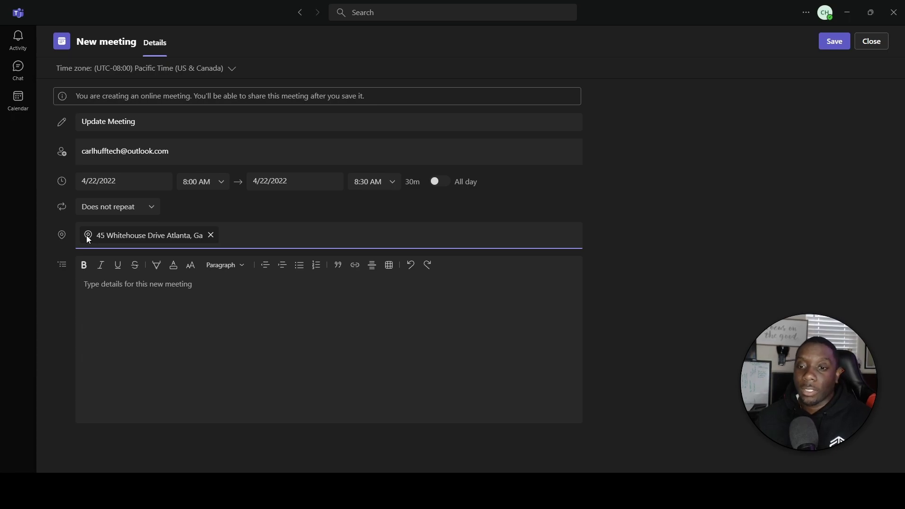
Add the details text 'Yada yada yada' and save the meeting.
left_click(172, 290)
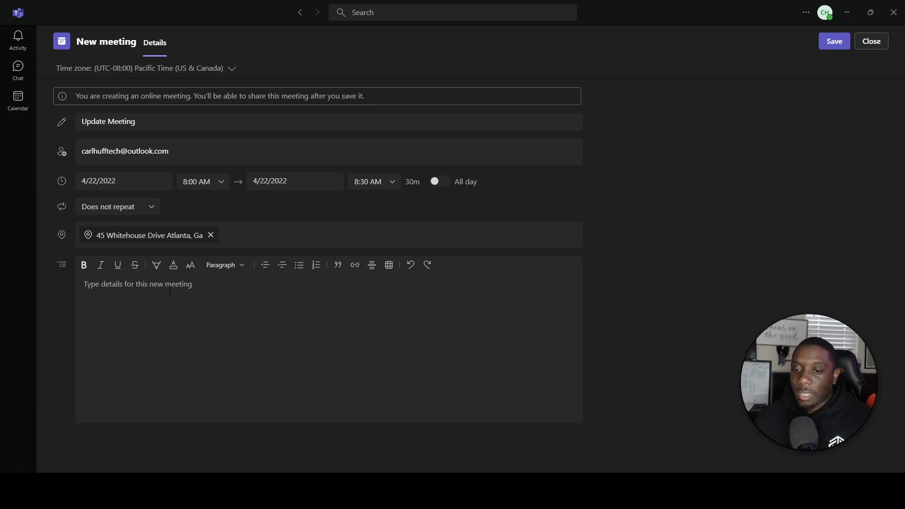
type("Yada yada yada")
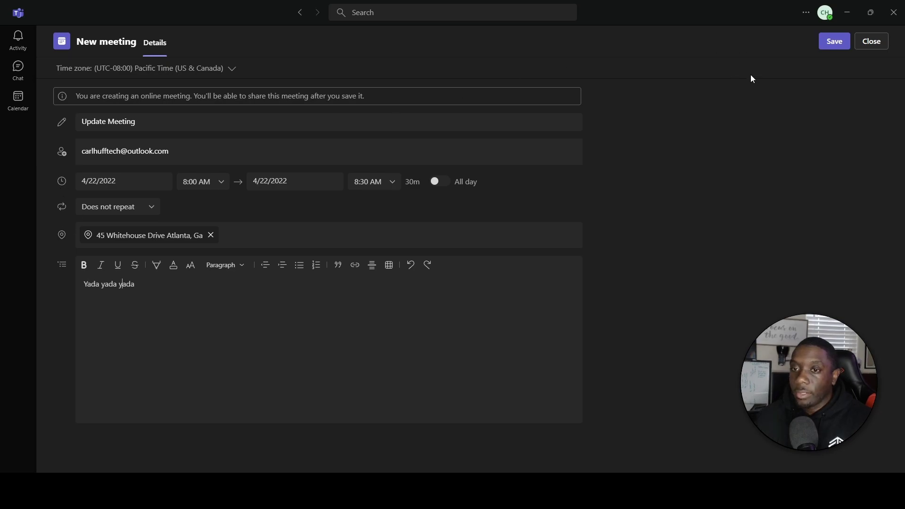
left_click(836, 45)
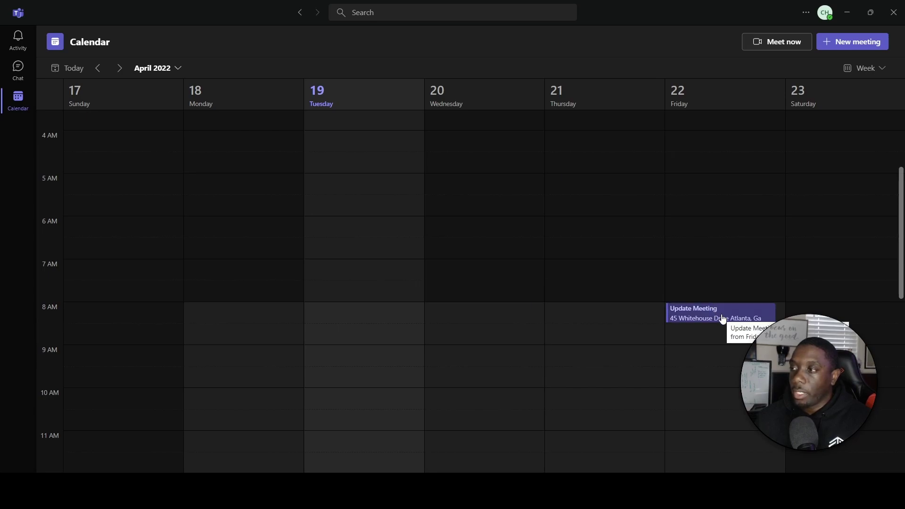
Open the Friday Update Meeting event in the editor, then close it without changes.
left_click(723, 319)
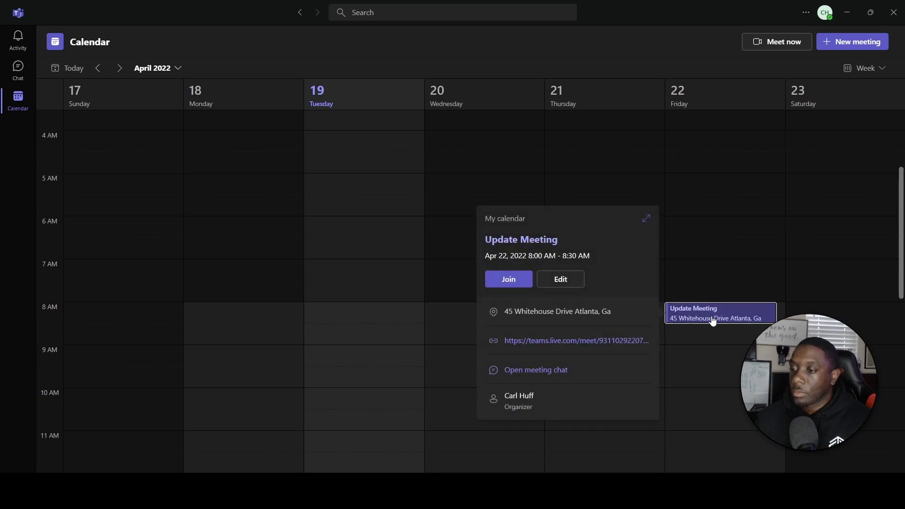
scroll(728, 260, "down", 3)
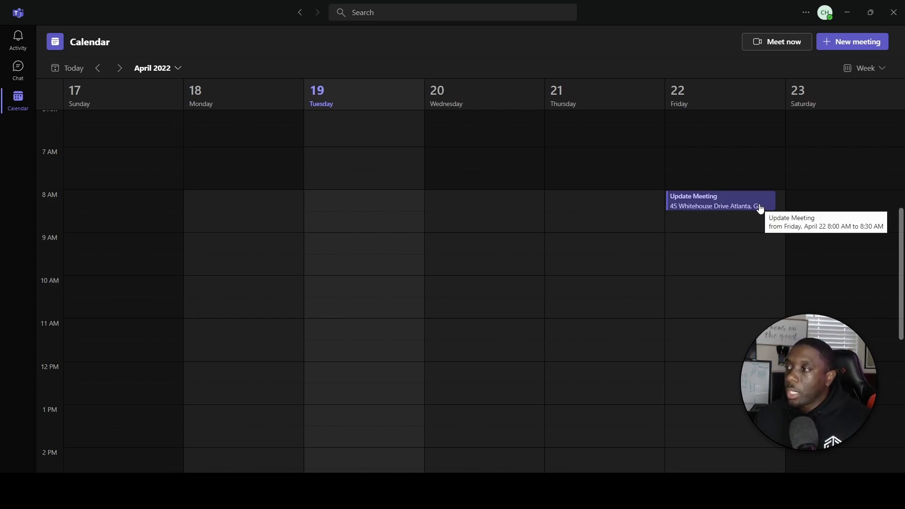
left_click(759, 206)
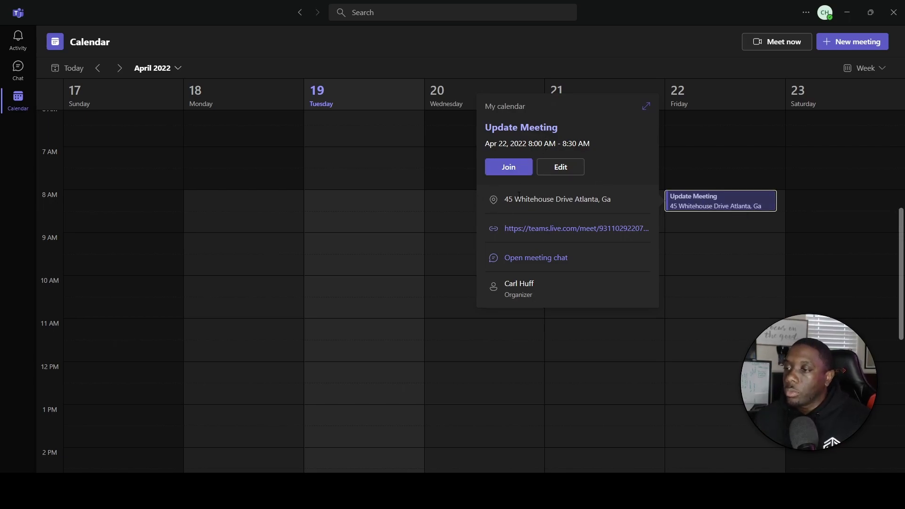
left_click(564, 168)
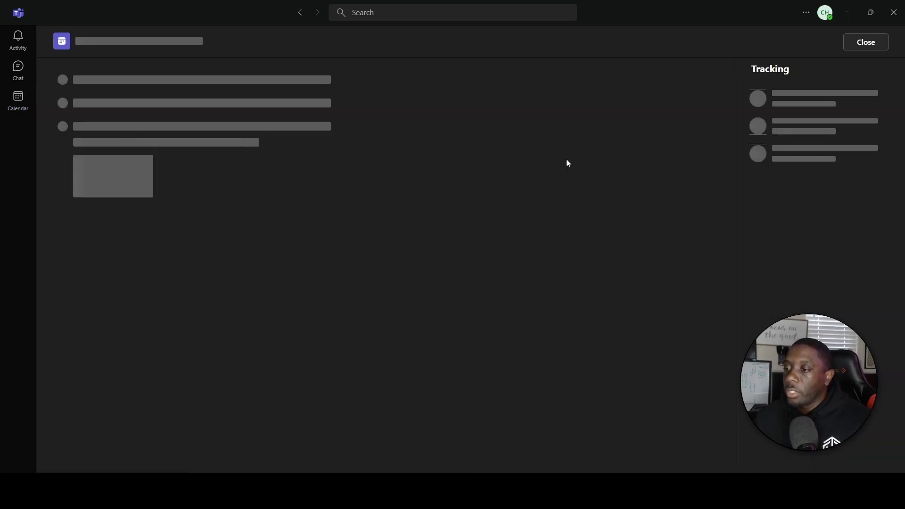
left_click(880, 41)
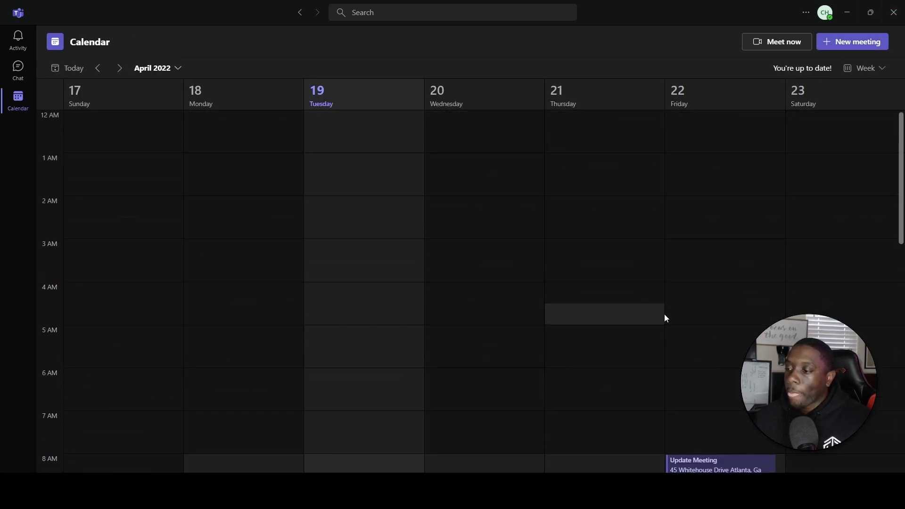
Copy the Friday meeting's join link and reopen its edit page.
scroll(664, 314, "down", 2)
left_click(690, 298)
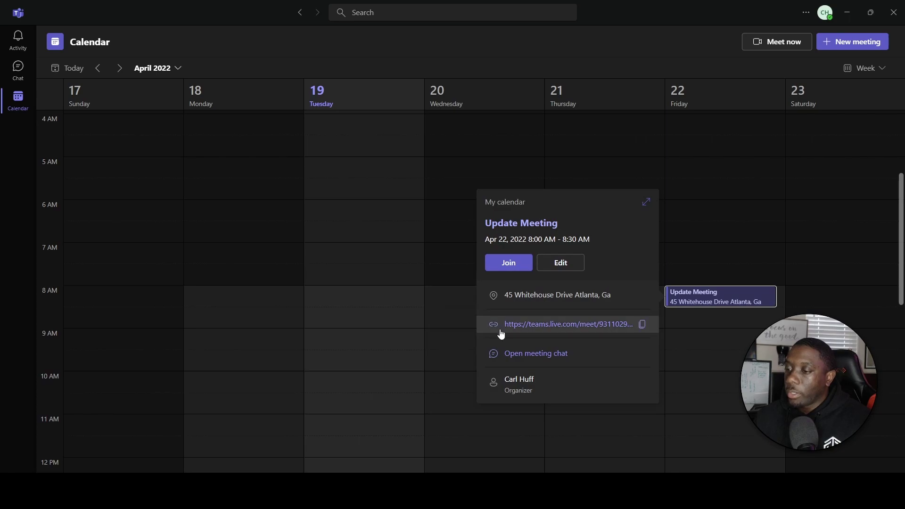
left_click(644, 325)
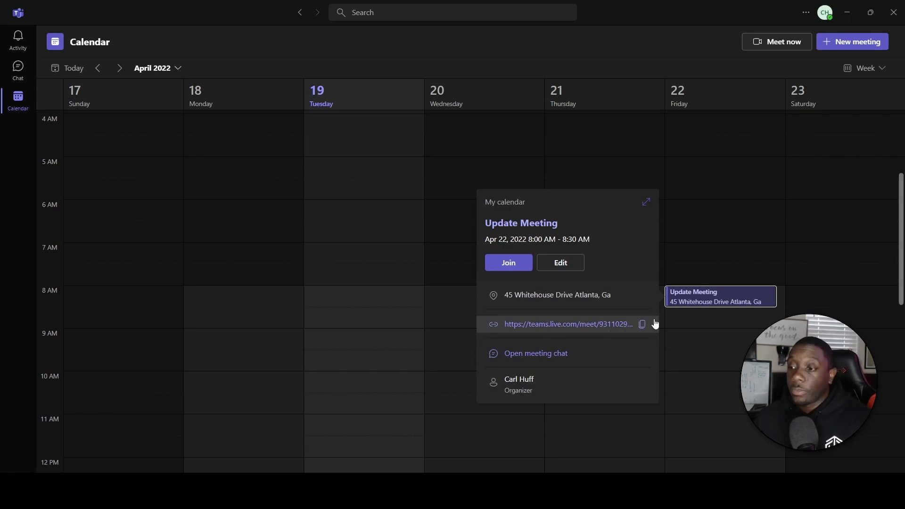
left_click(570, 262)
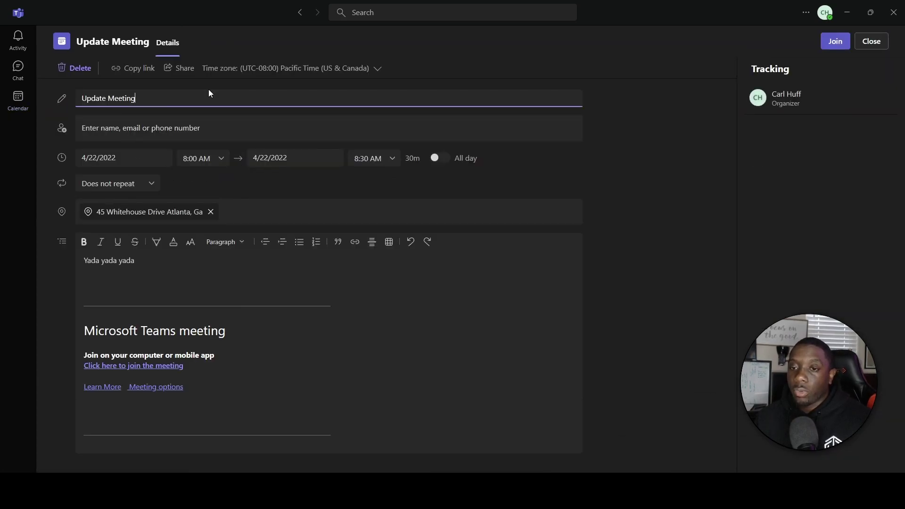
Leave the attendee field empty, close the editor, and select the Friday 8 AM Update Meeting.
left_click(185, 128)
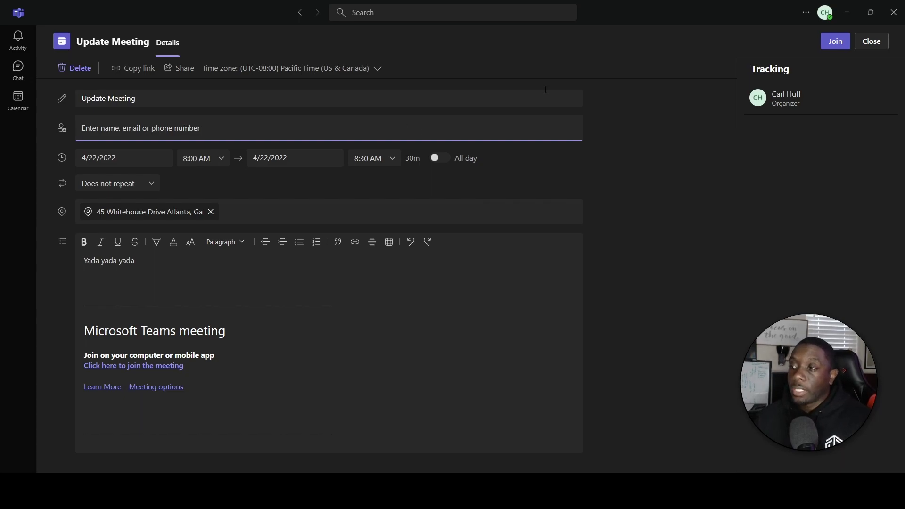
left_click(878, 43)
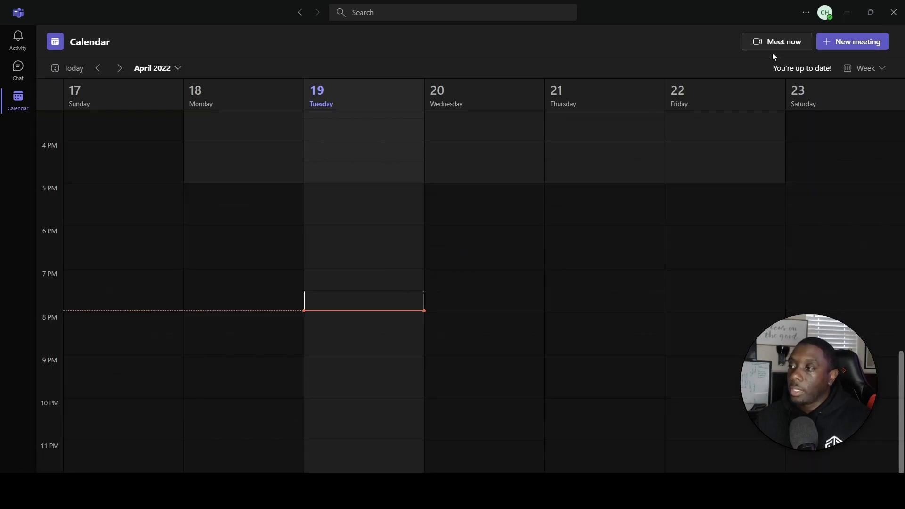
scroll(592, 226, "up", 8)
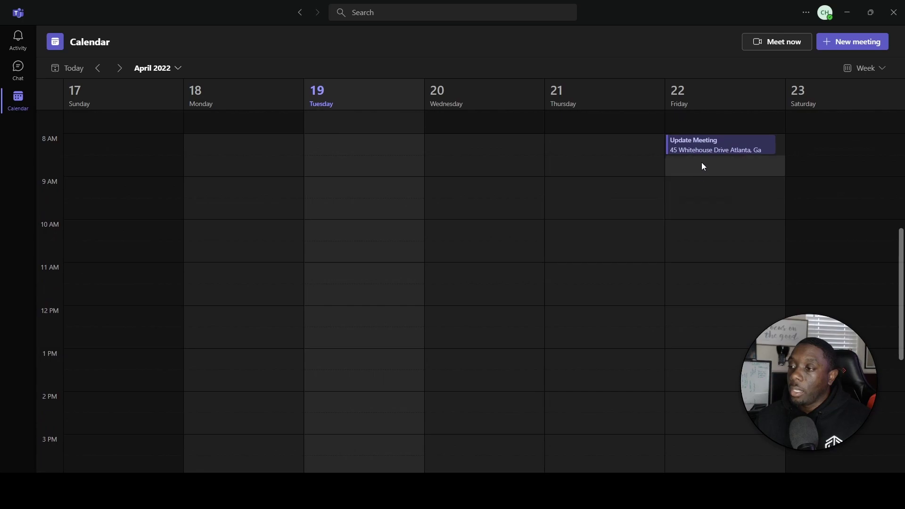
left_click(704, 146)
Join Update Meeting with the camera on and bring up the background settings.
left_click(507, 110)
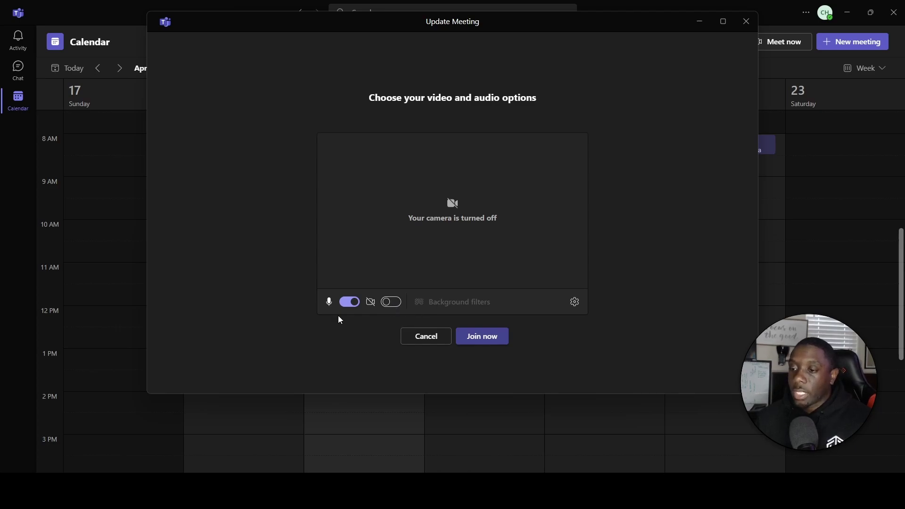
left_click(392, 301)
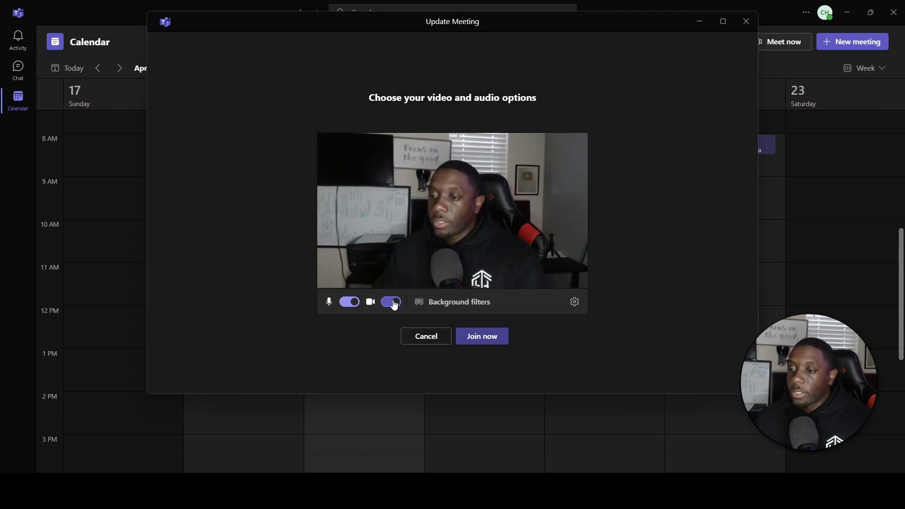
left_click(392, 304)
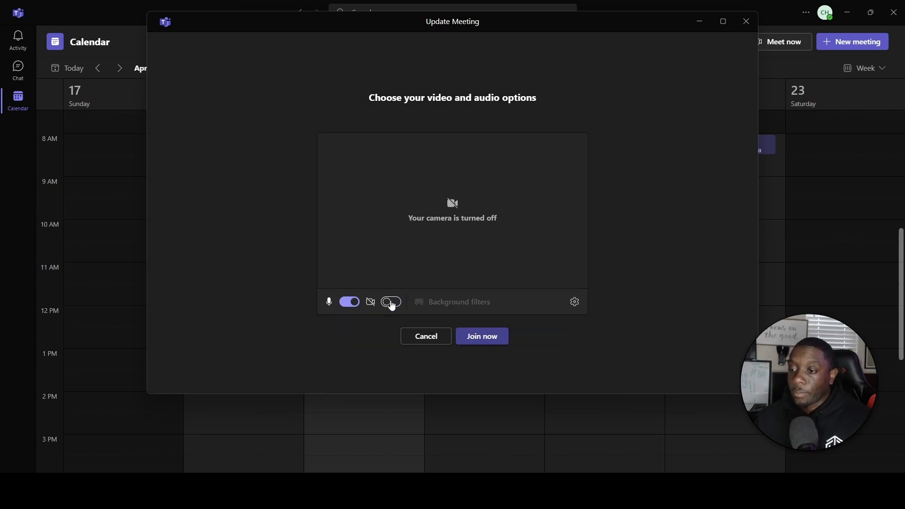
left_click(391, 304)
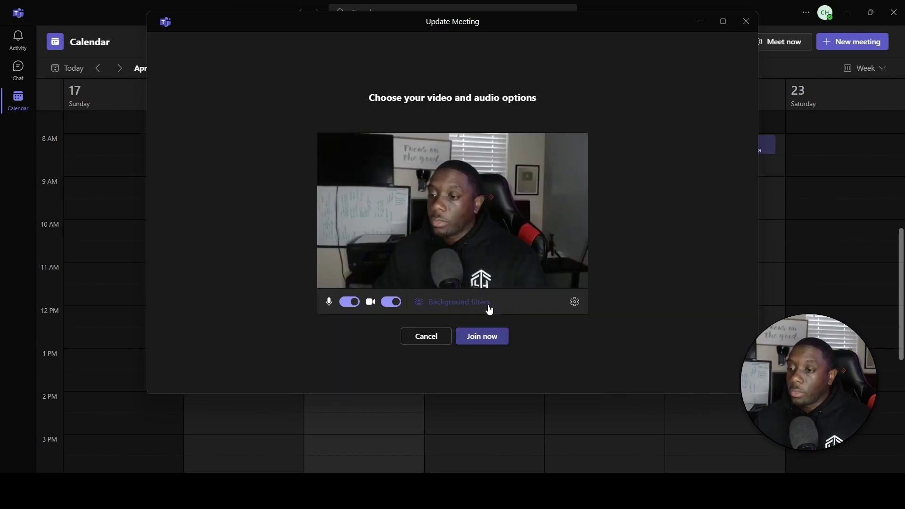
left_click(487, 306)
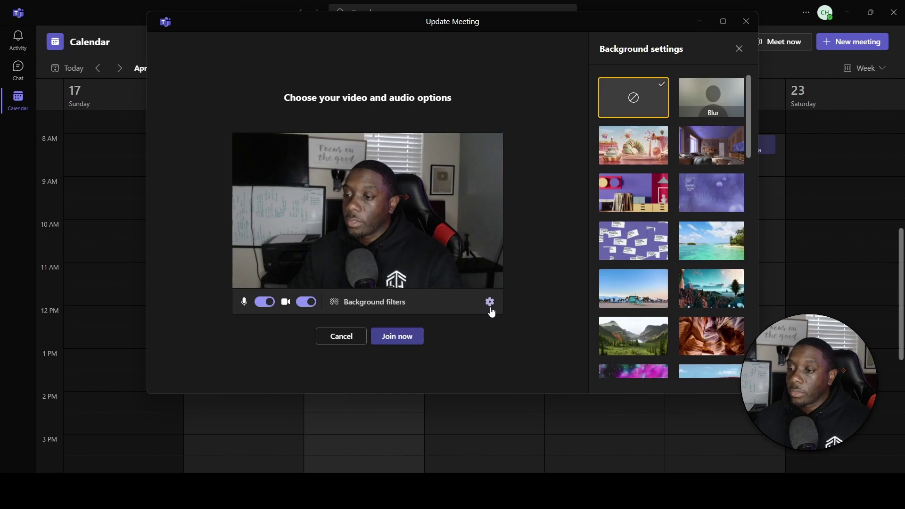